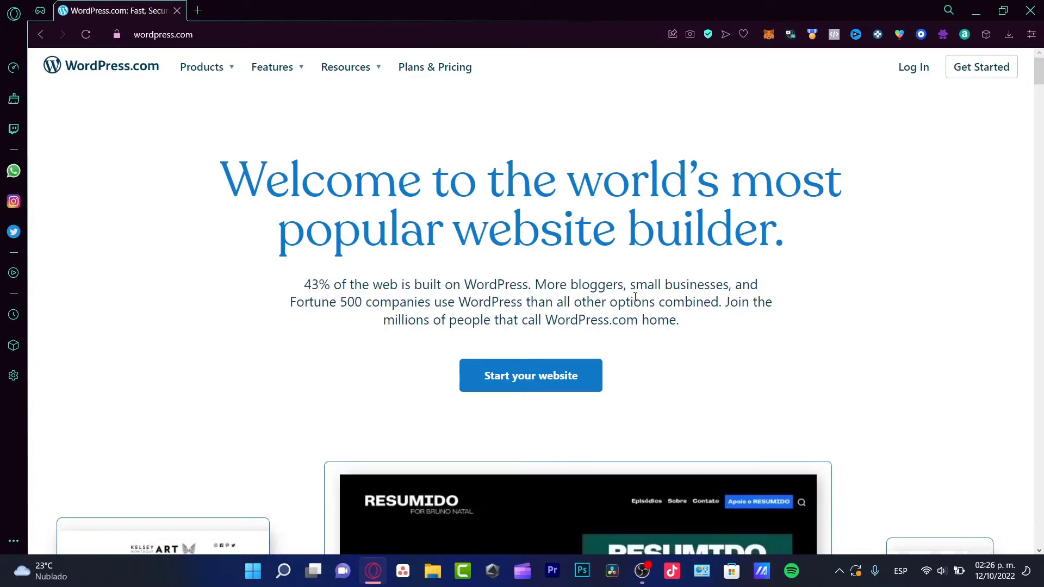
# Start a new website and fill in the account's email address on the sign-up form
pyautogui.click(578, 387)
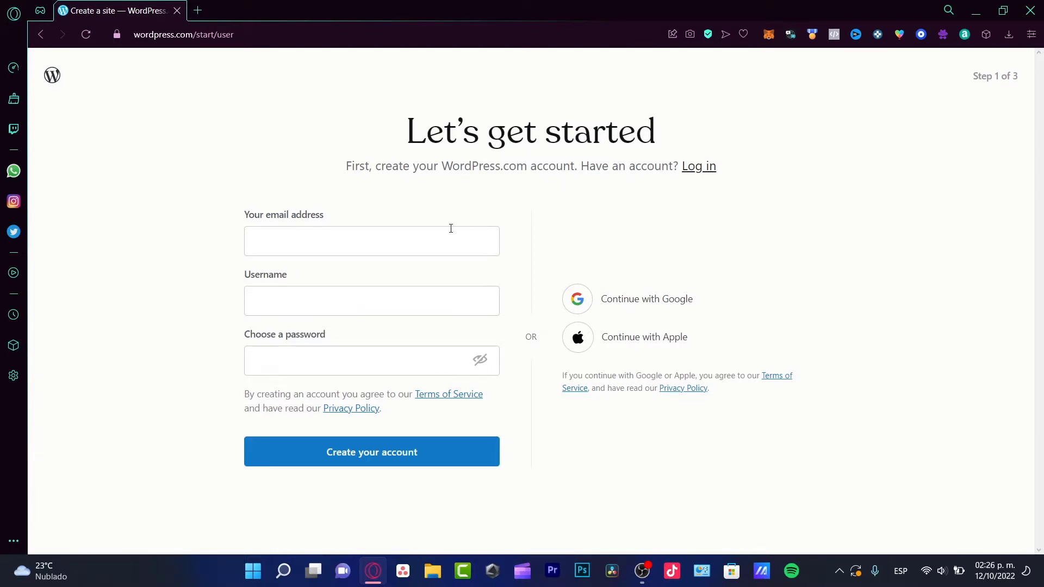
pyautogui.click(404, 232)
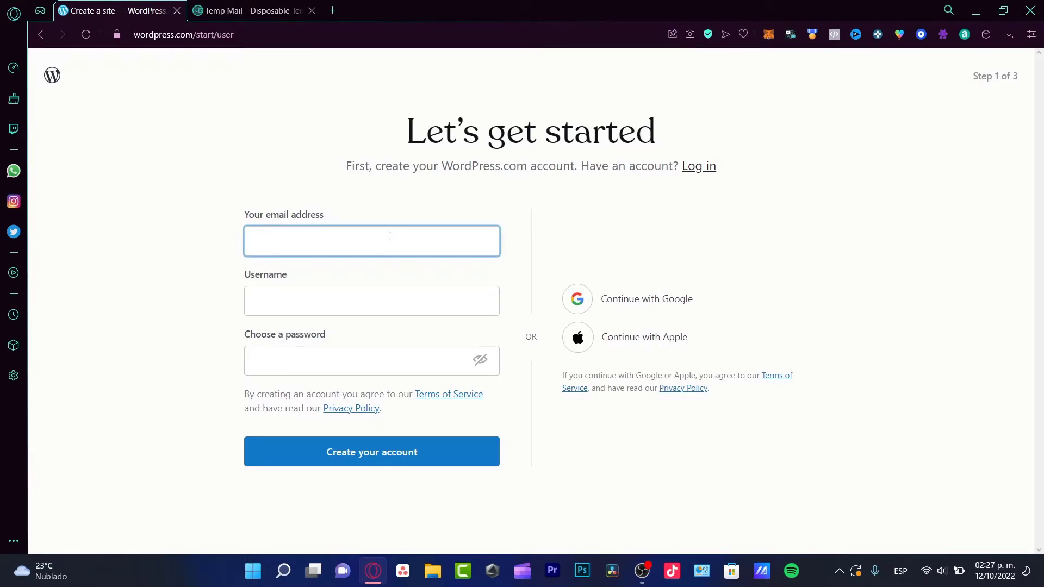
pyautogui.click(390, 236)
pyautogui.hotkey('ctrl', 'v')
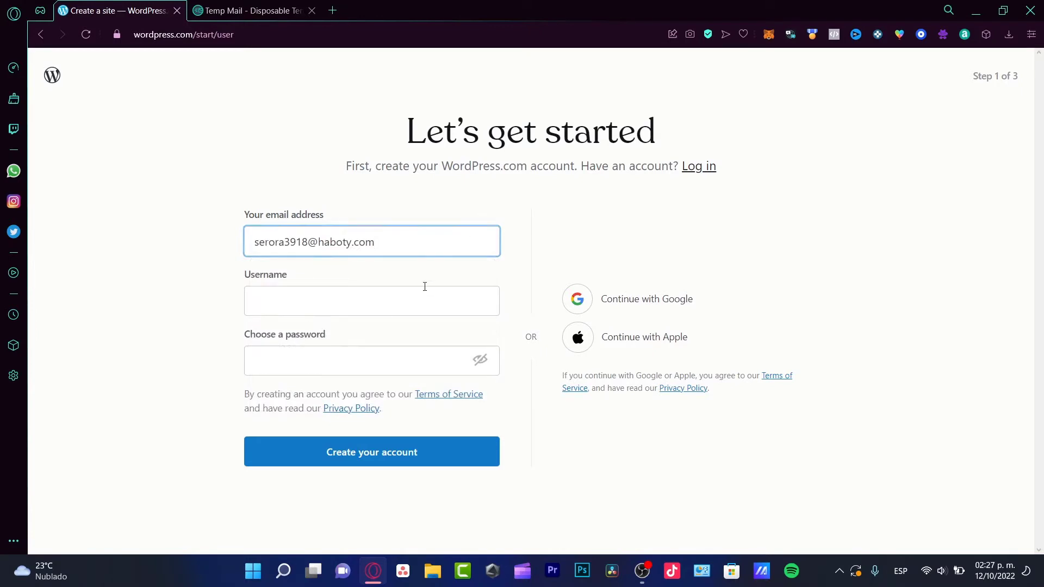
# Enter a username for the new account, then extend it with one extra letter "v"
pyautogui.click(417, 300)
pyautogui.click(390, 298)
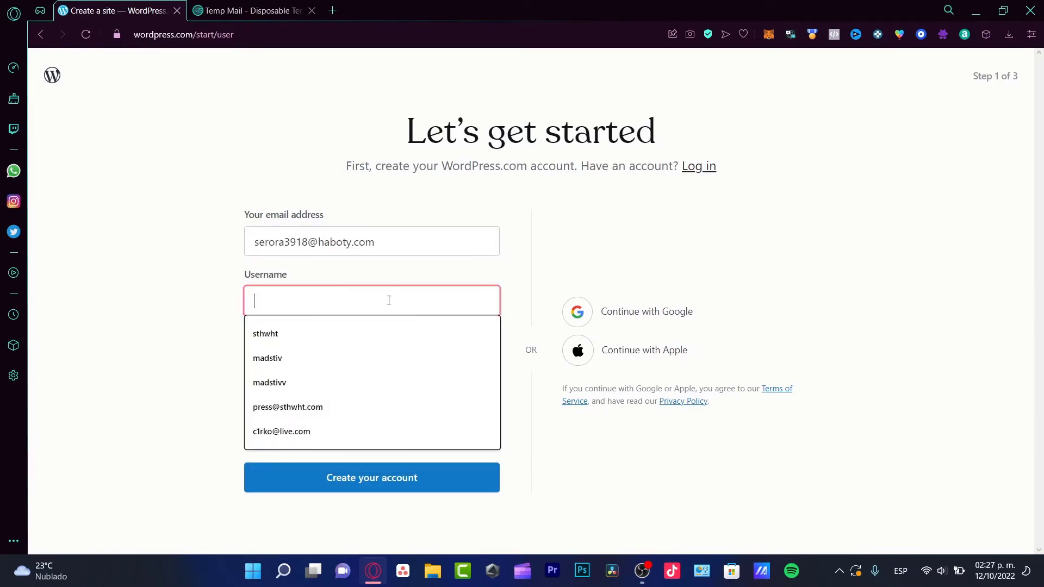
pyautogui.write('madstiv')
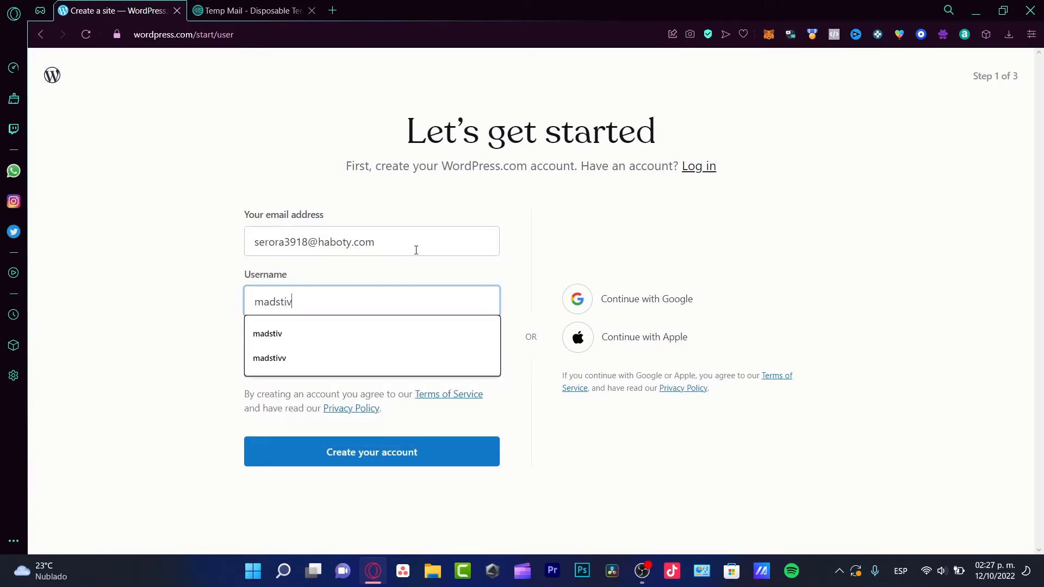
pyautogui.click(416, 250)
pyautogui.click(268, 298)
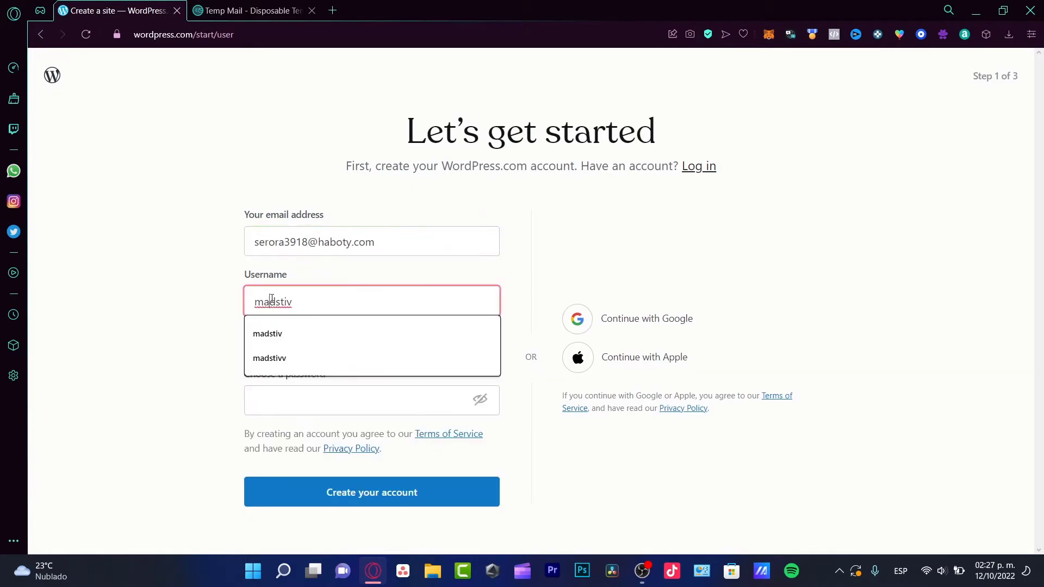
pyautogui.click(338, 285)
pyautogui.click(372, 300)
pyautogui.click(352, 302)
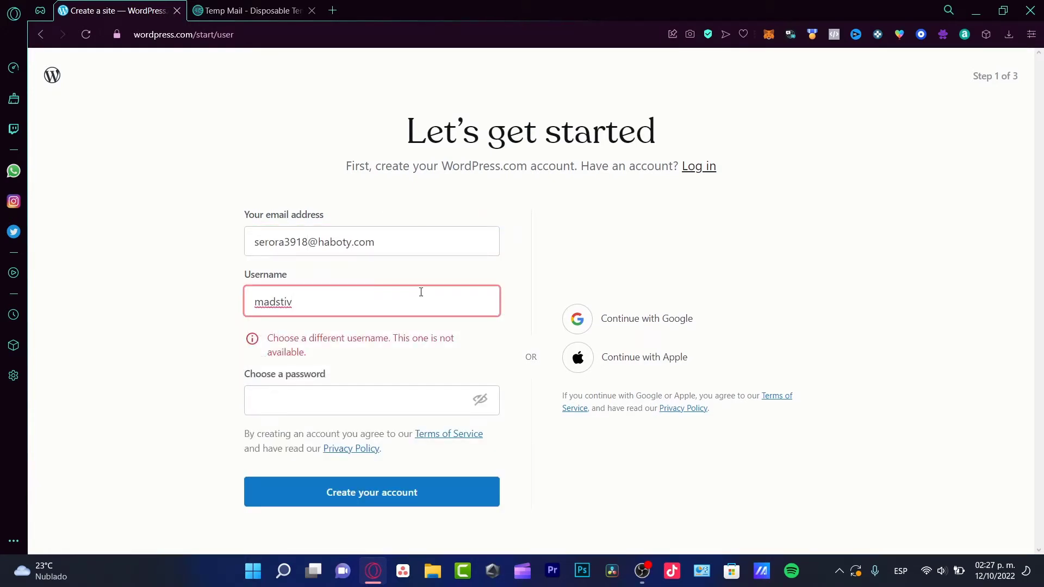
pyautogui.write('v')
pyautogui.click(205, 289)
# Enter the account password and submit the form to create the account
pyautogui.click(372, 375)
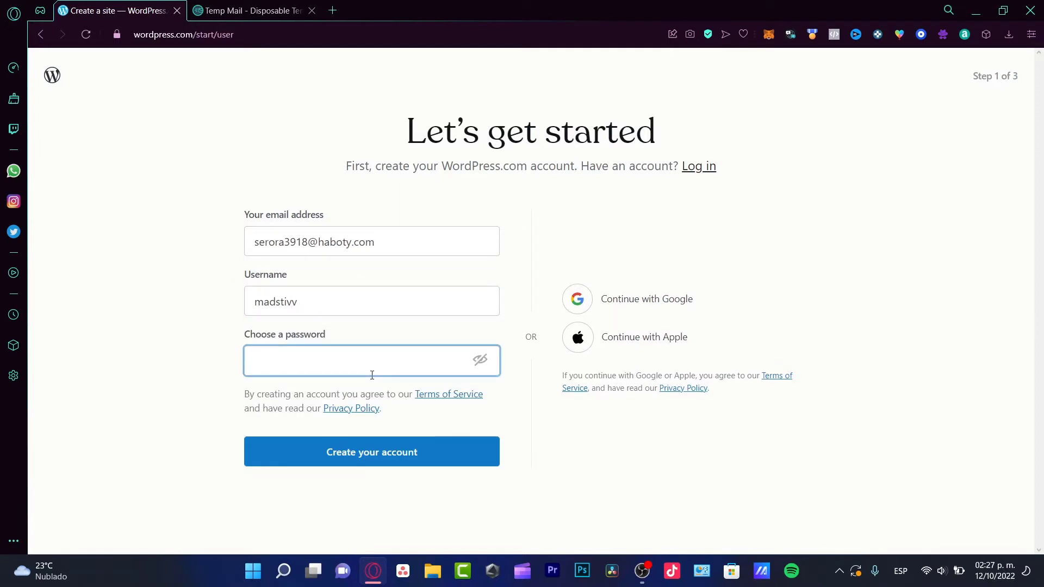
pyautogui.write('•••••••••')
pyautogui.press('Return')
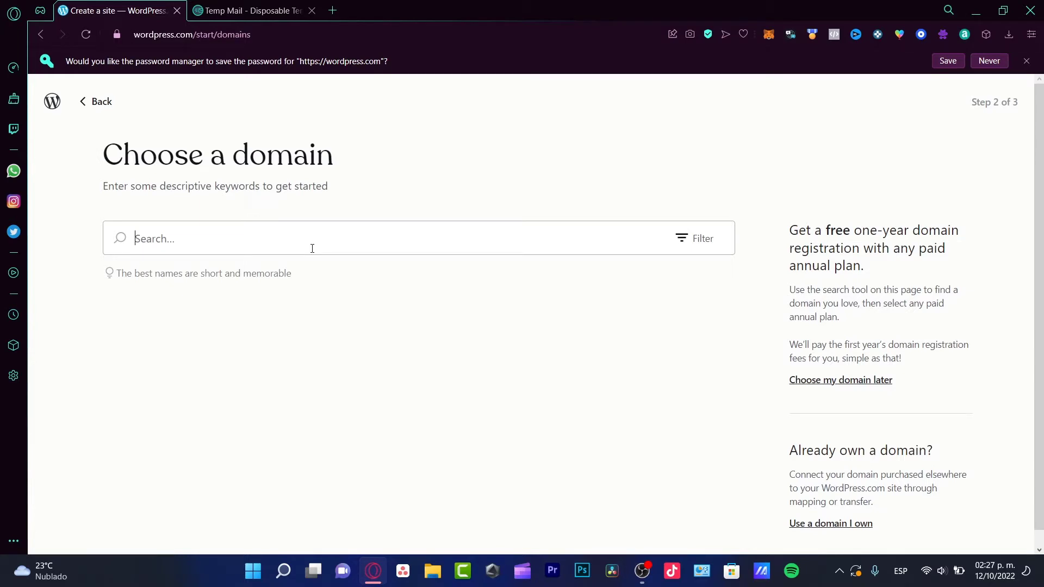
# Search for available domains with the keyword "stevephotos"
pyautogui.write('s')
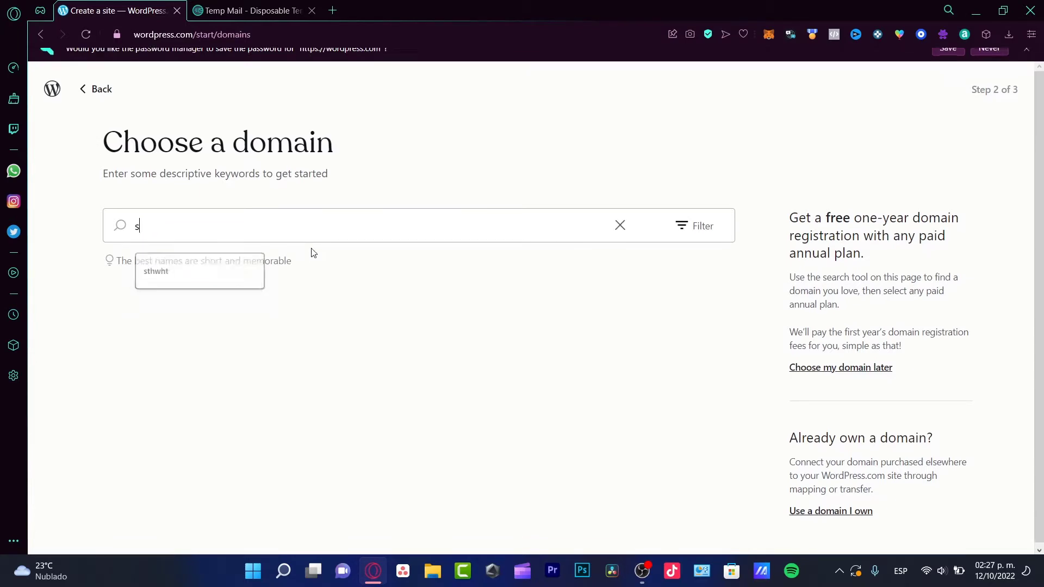
pyautogui.write('tevephotos')
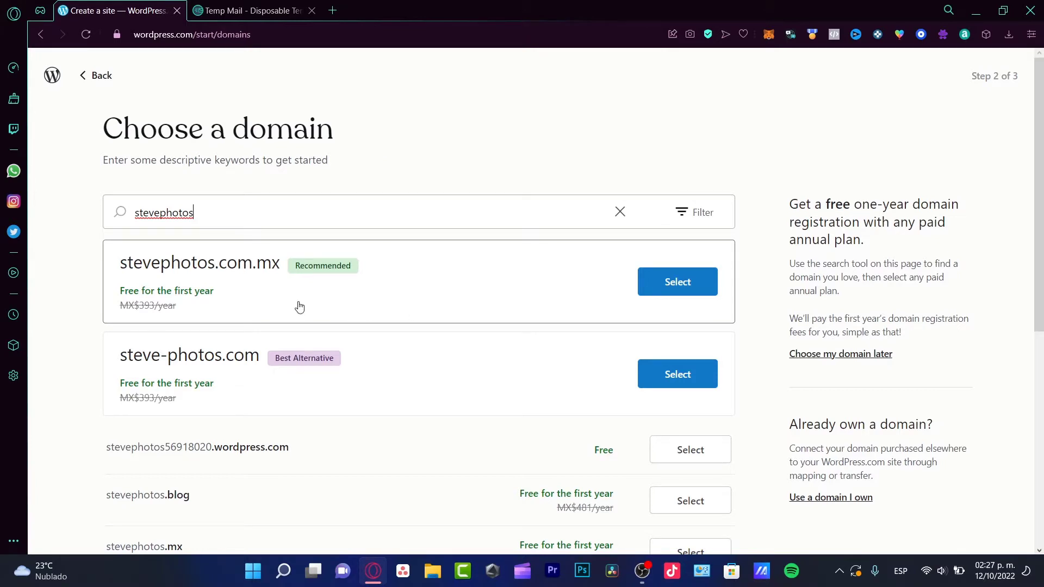
pyautogui.scroll(-3, 459, 375)
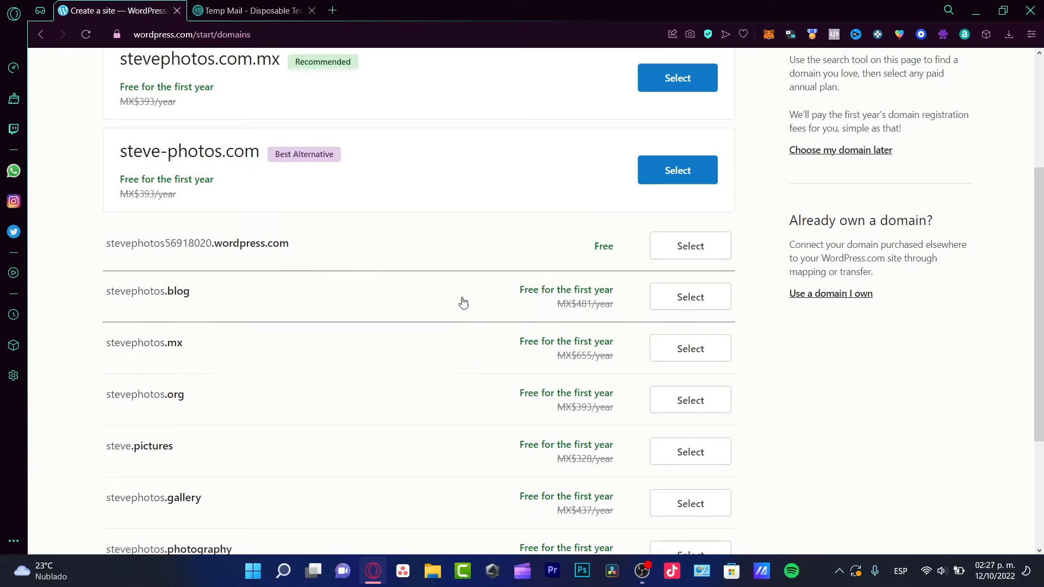
pyautogui.moveTo(289, 243); pyautogui.dragTo(134, 243)
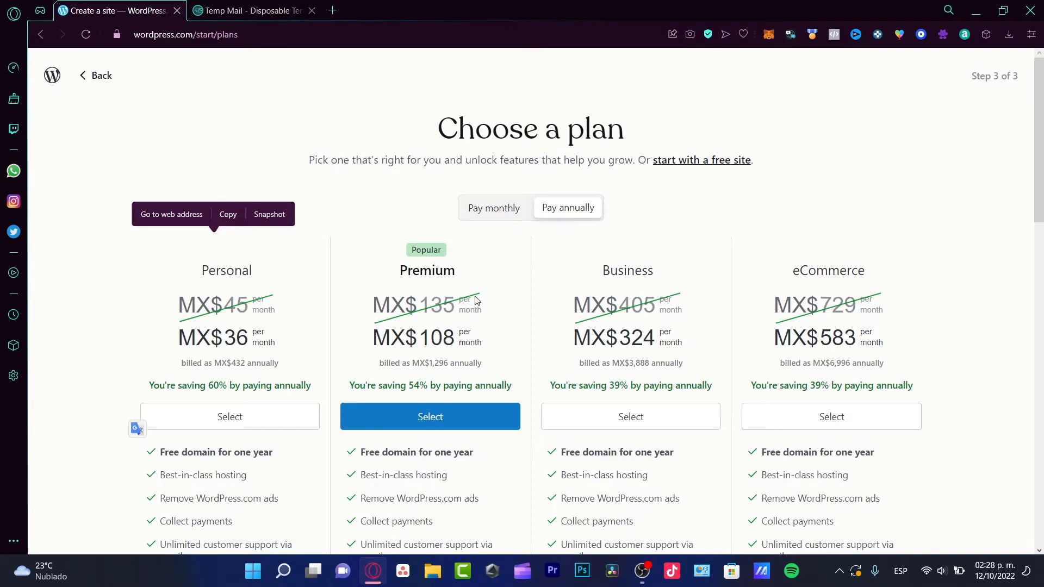
pyautogui.scroll(-3, 963, 239)
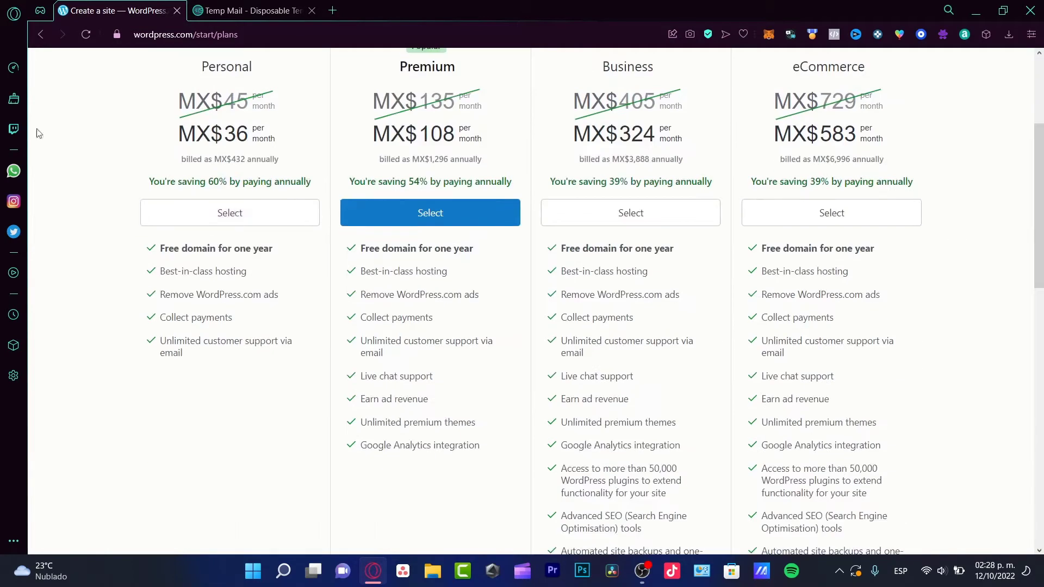
pyautogui.click(40, 34)
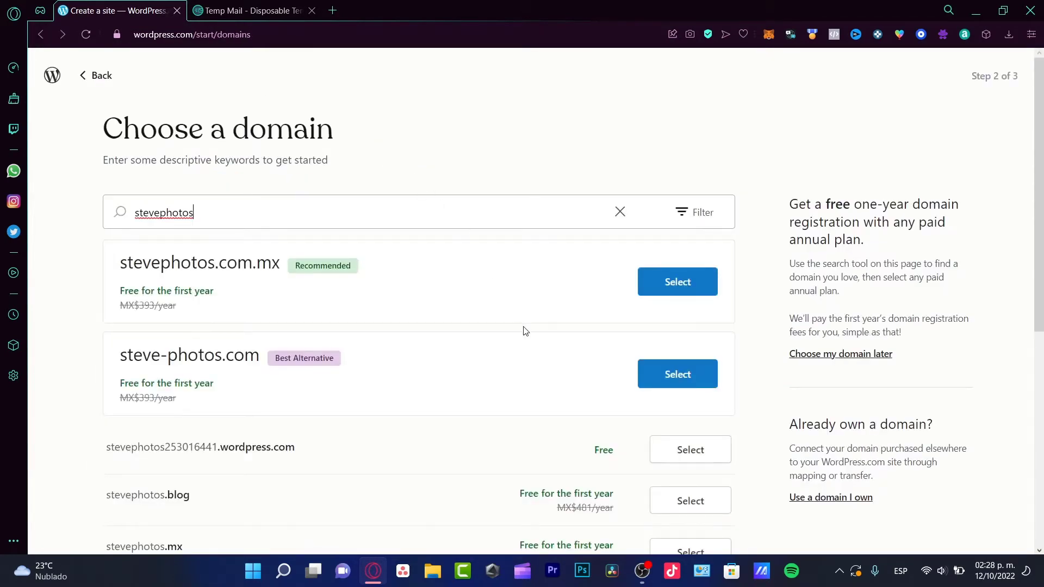
# Choose the free stevephotos wordpress.com subdomain and start with a free site instead of a paid plan
pyautogui.scroll(-6, 525, 332)
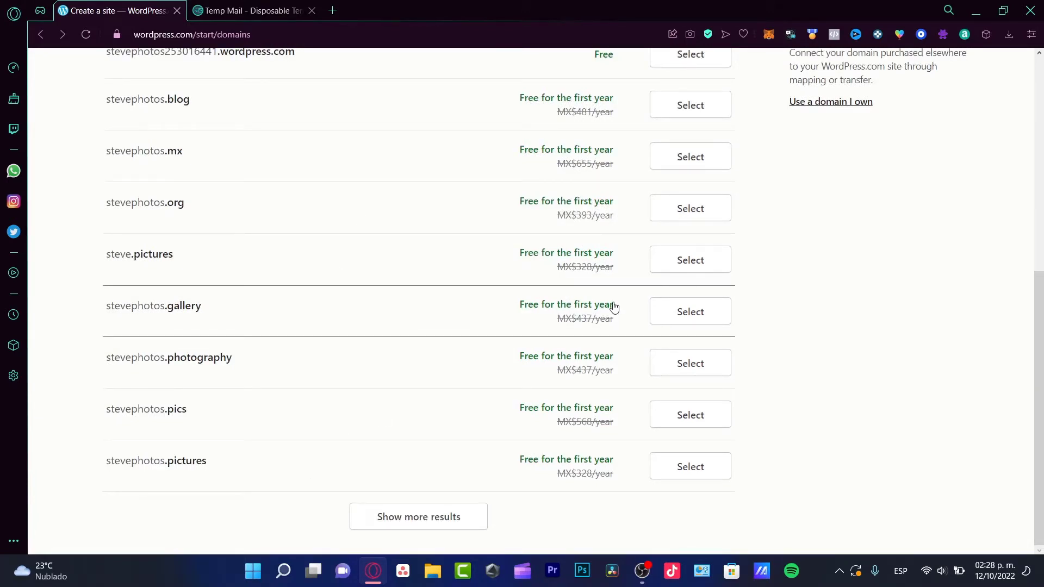
pyautogui.scroll(3, 614, 307)
pyautogui.click(690, 258)
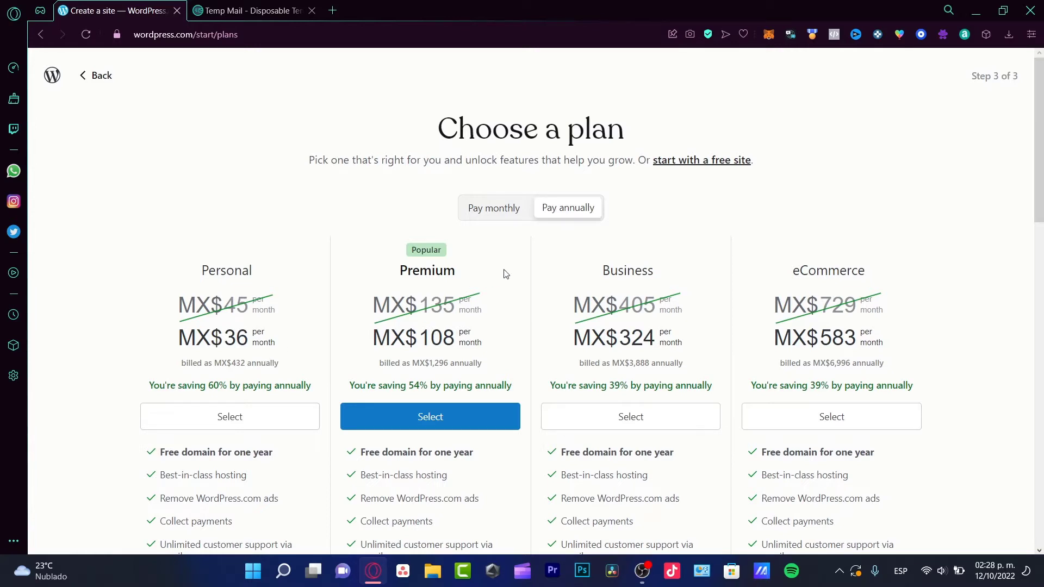
pyautogui.click(724, 160)
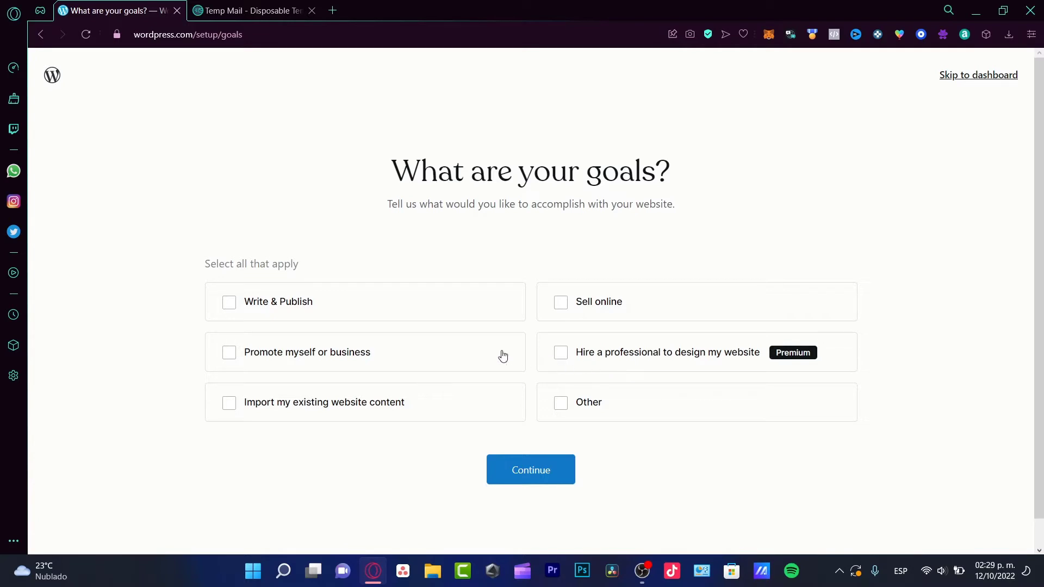
# Set the website goal to "Promote myself or business" and its category to "Photo & Video Services", then continue to the designs
pyautogui.click(320, 352)
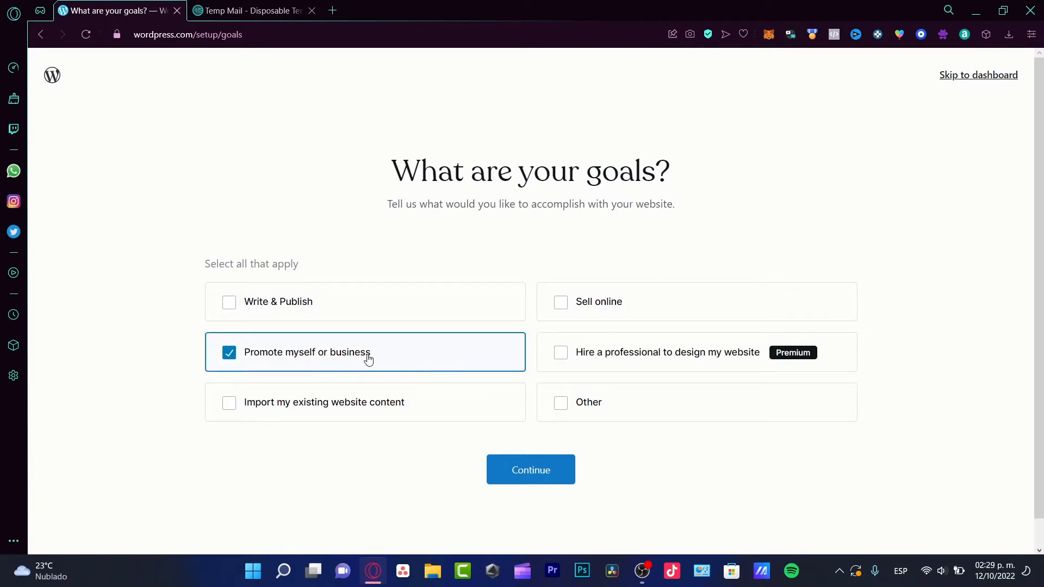
pyautogui.click(527, 469)
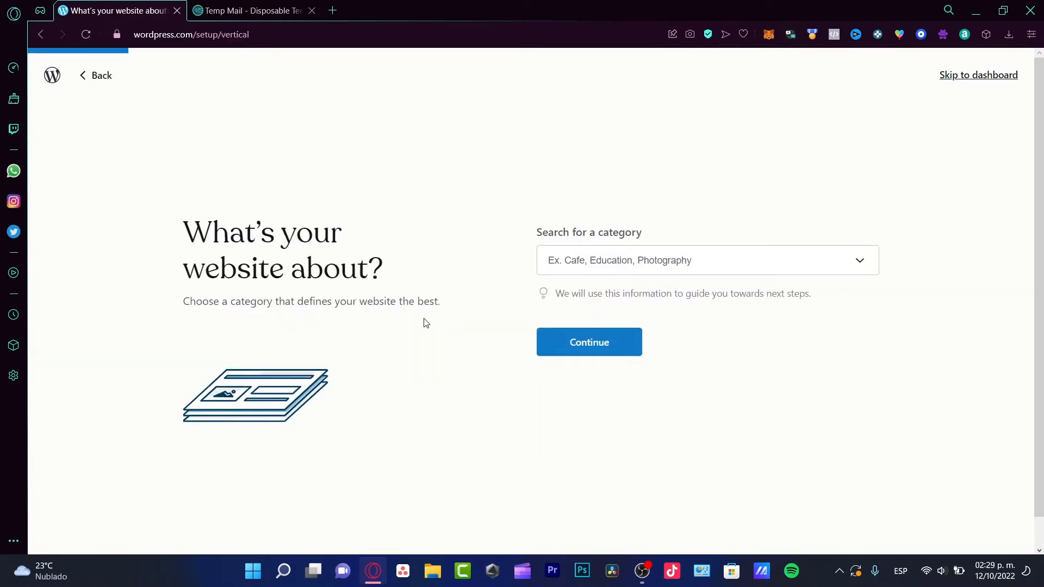
pyautogui.click(677, 259)
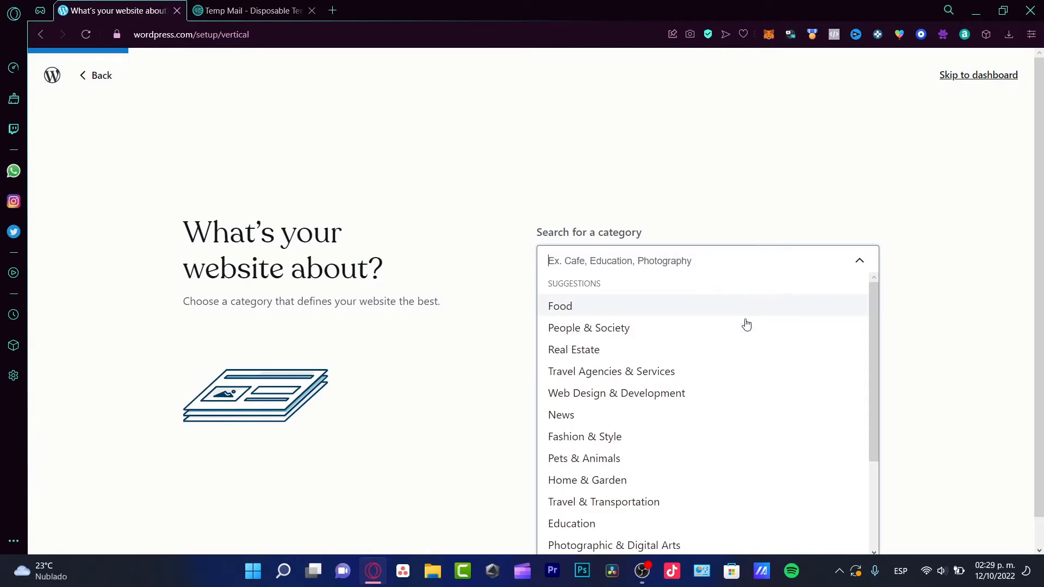
pyautogui.write('photo')
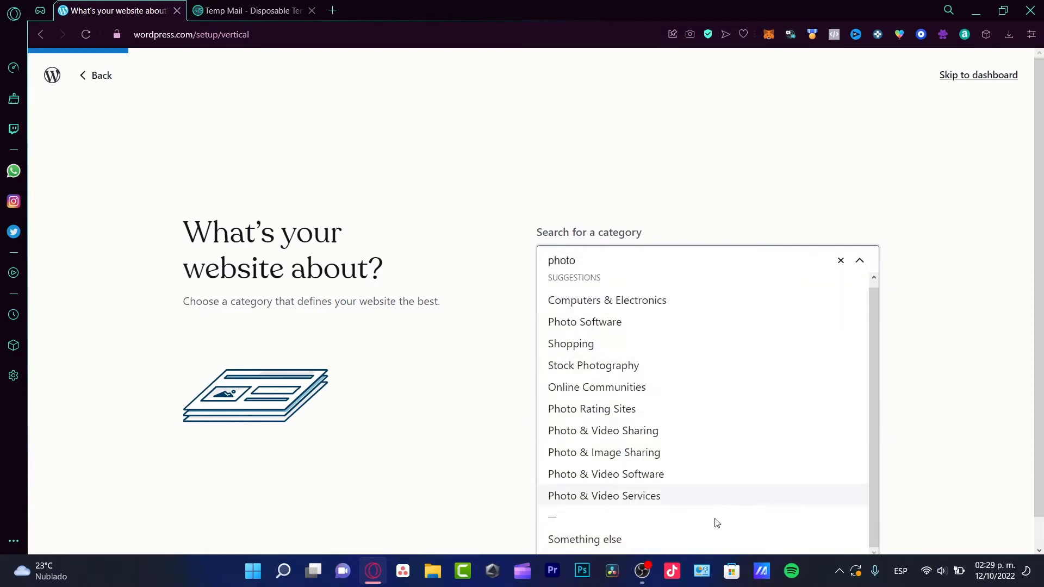
pyautogui.click(605, 500)
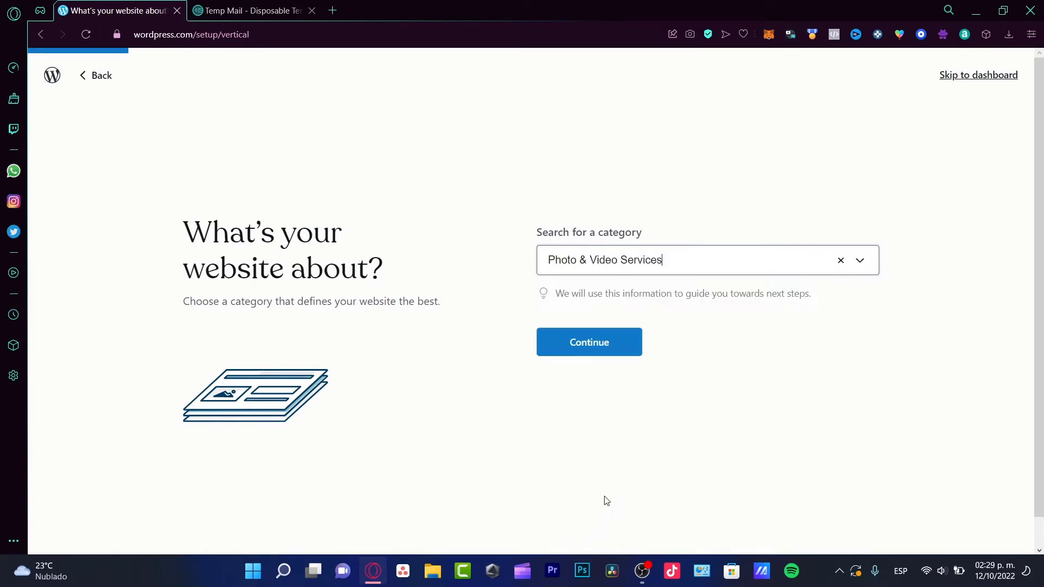
pyautogui.click(609, 351)
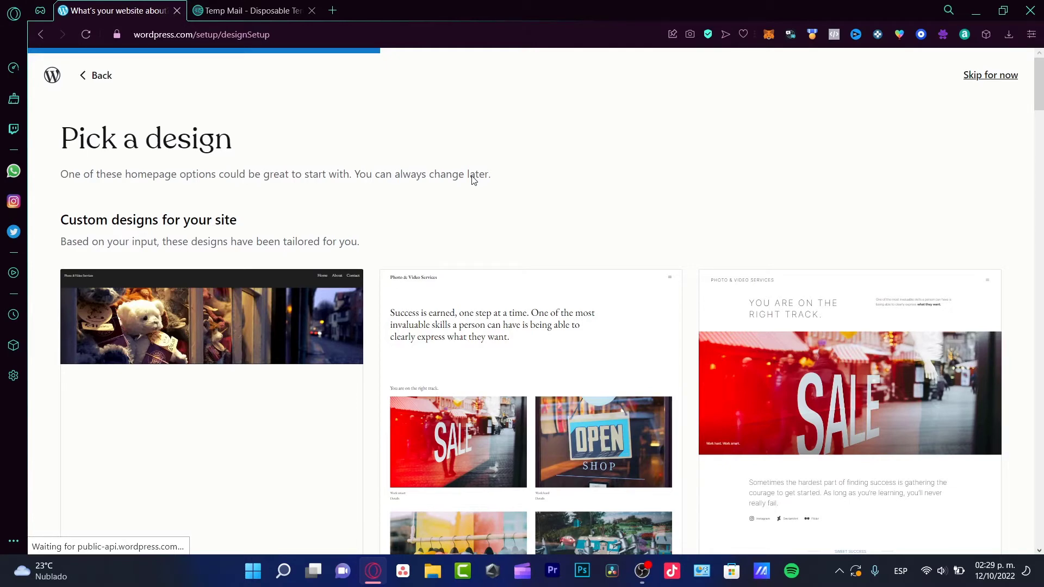
# Browse the custom homepage designs and the selected themes to compare the available layouts
pyautogui.scroll(-3, 604, 195)
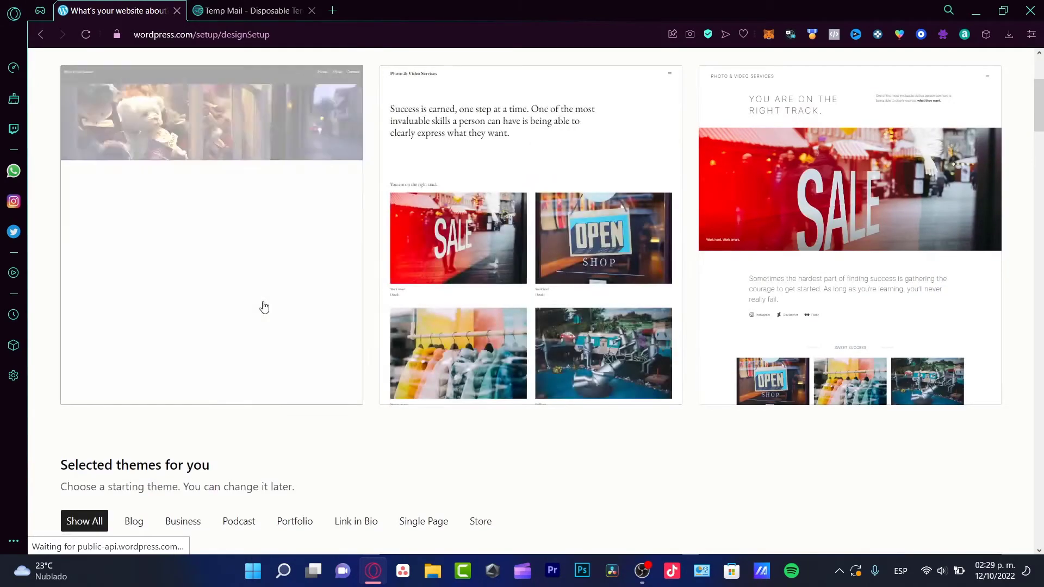
pyautogui.scroll(-3, 729, 348)
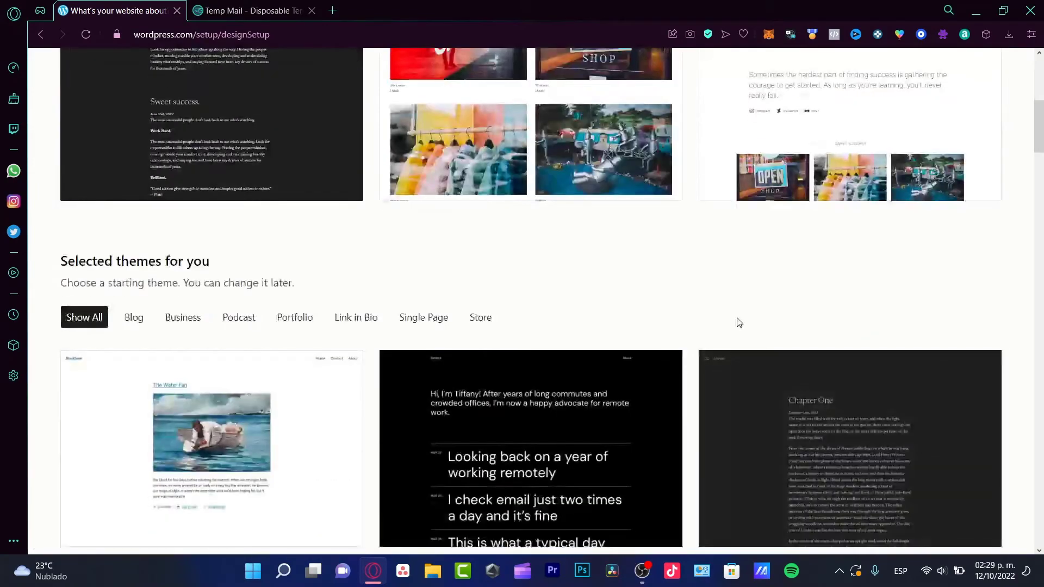
pyautogui.scroll(-6, 729, 287)
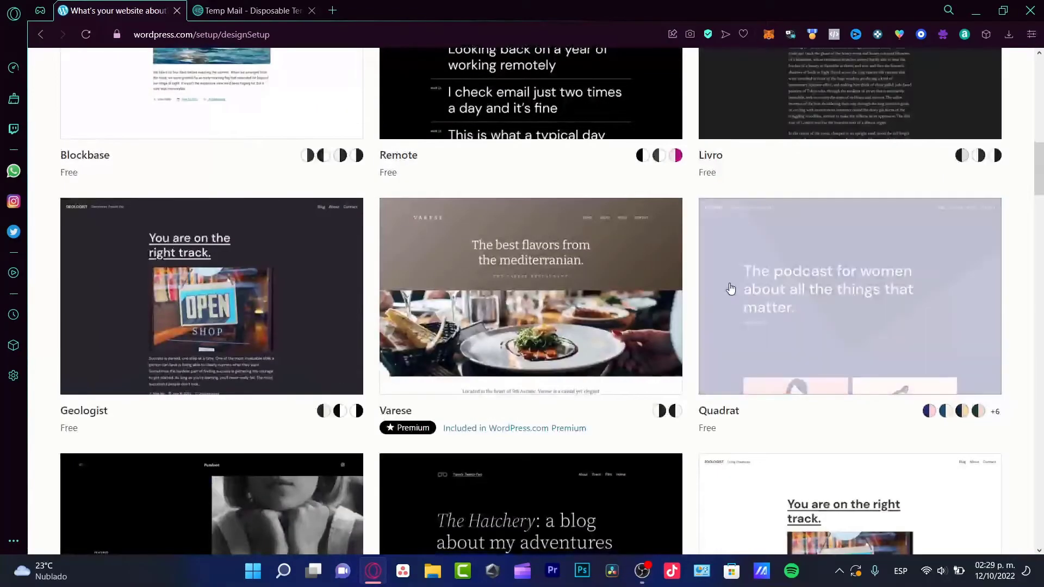
pyautogui.scroll(-3, 730, 288)
pyautogui.scroll(-3, 730, 288)
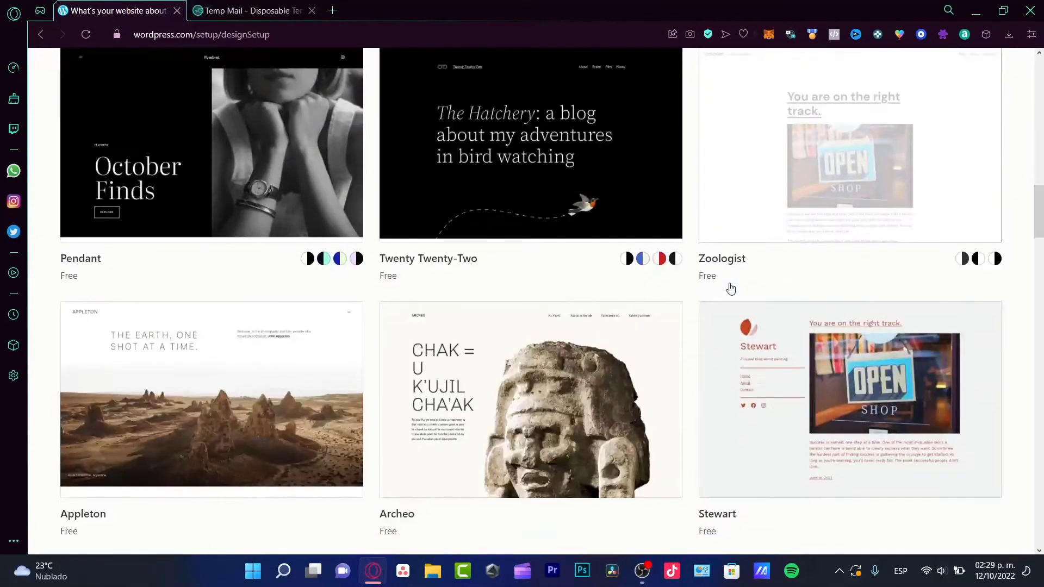
pyautogui.scroll(15, 731, 288)
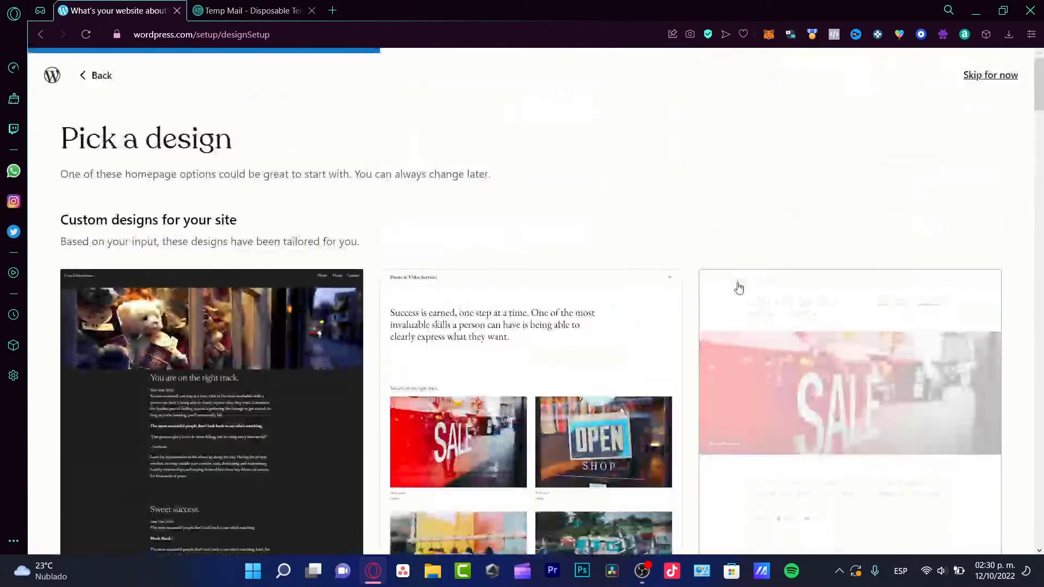
pyautogui.scroll(-15, 790, 196)
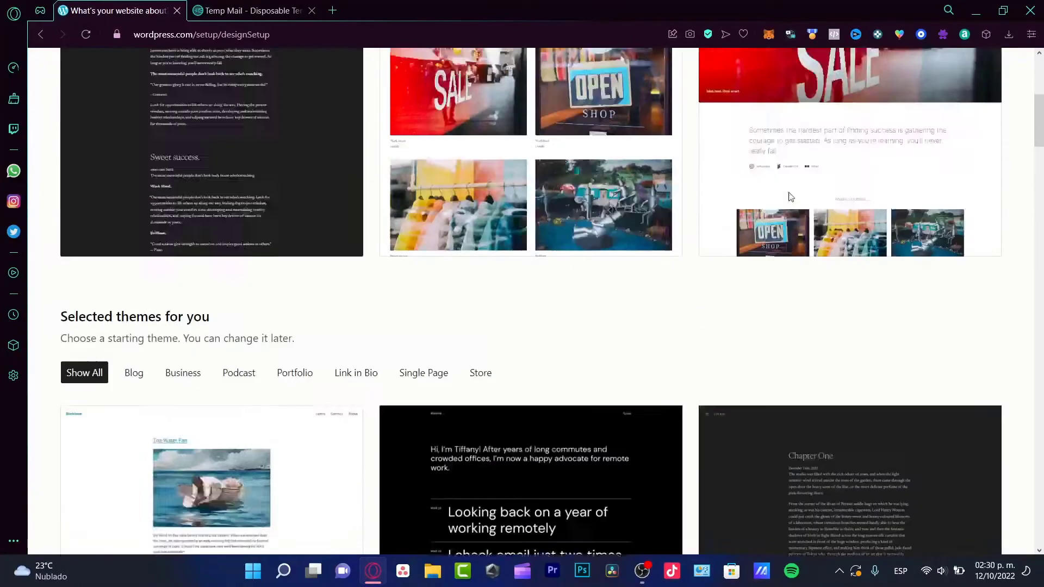
pyautogui.scroll(3, 594, 165)
pyautogui.scroll(-7, 594, 167)
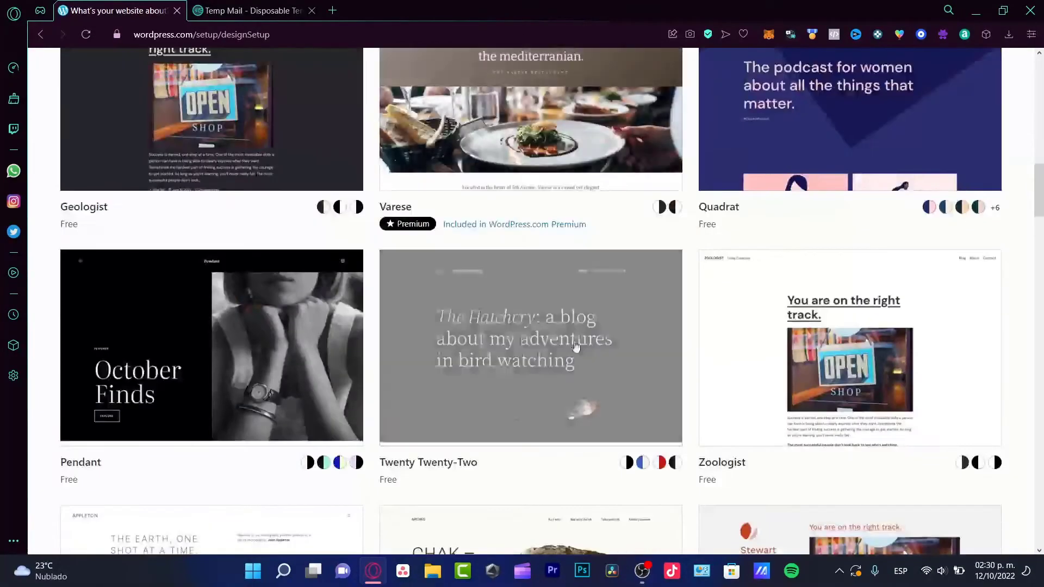
pyautogui.scroll(10, 888, 303)
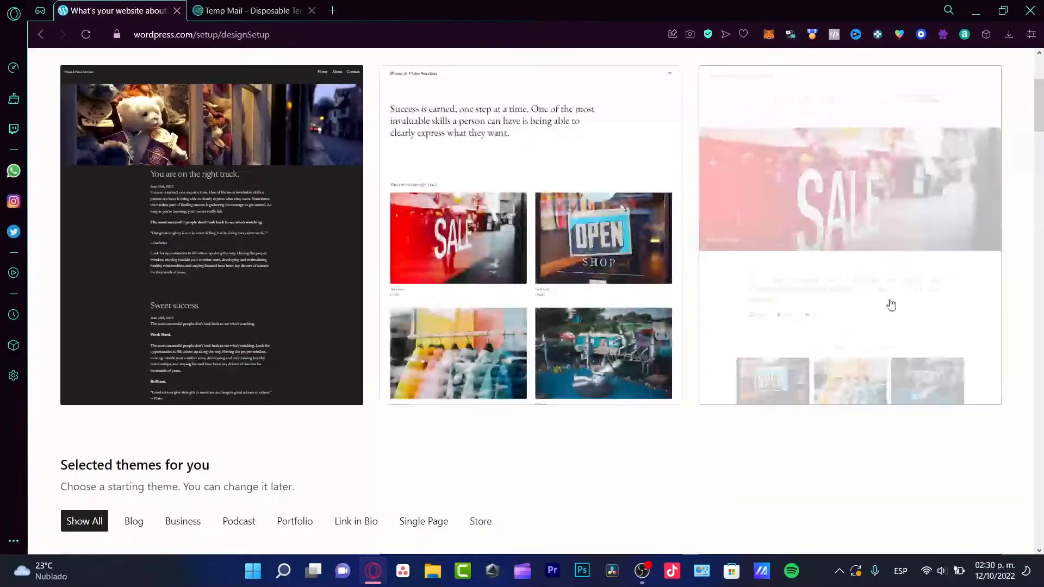
pyautogui.scroll(4, 864, 206)
# Open the preview of the third custom design, with the red SALE photo, and review the page down to its footer
pyautogui.click(896, 381)
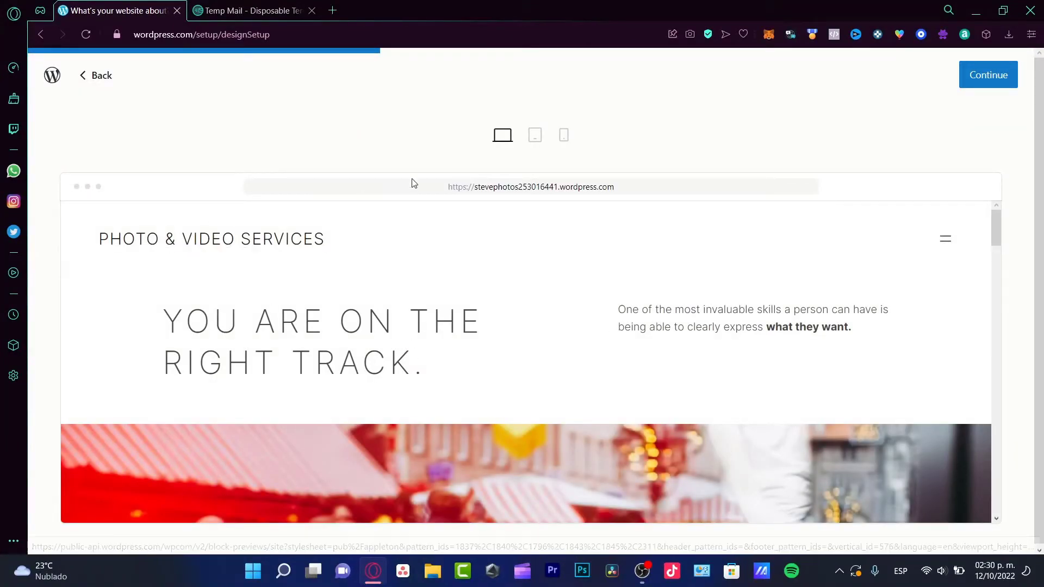
pyautogui.scroll(-15, 739, 266)
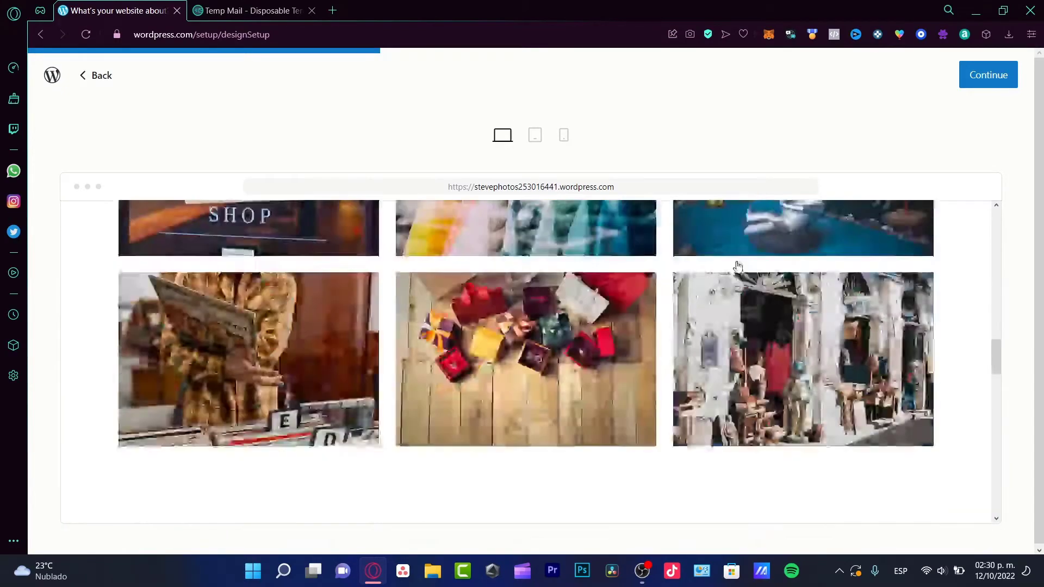
pyautogui.scroll(-3, 734, 265)
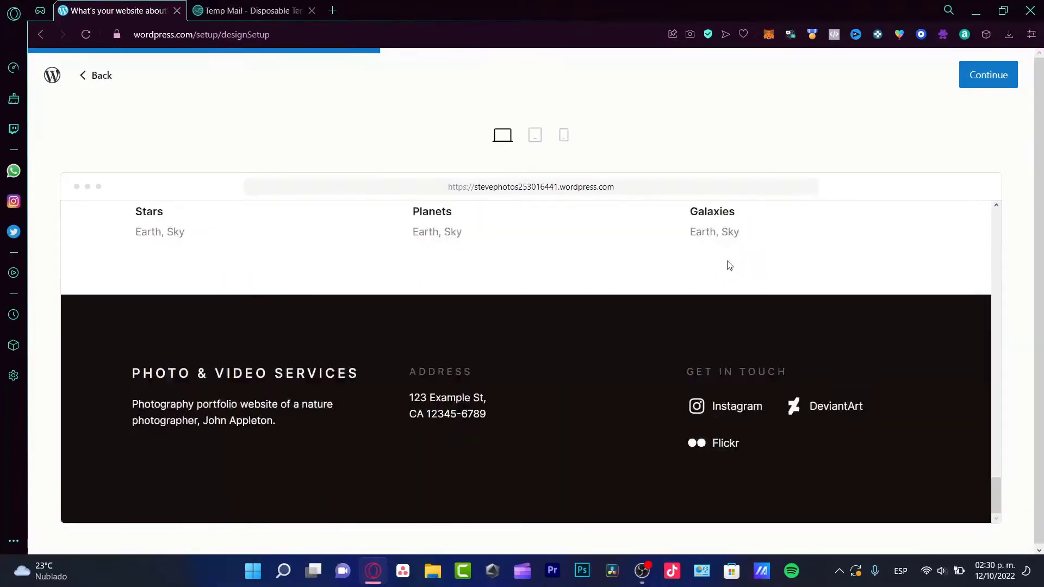
# Review the design preview back up to its header and in tablet and phone sizes, then continue with this design
pyautogui.scroll(-2, 743, 307)
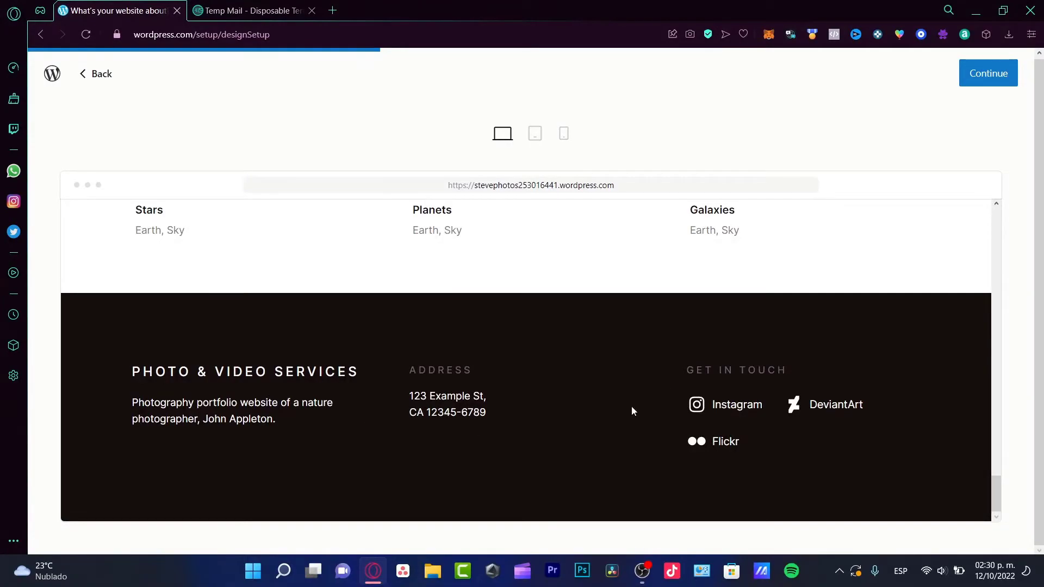
pyautogui.scroll(8, 804, 383)
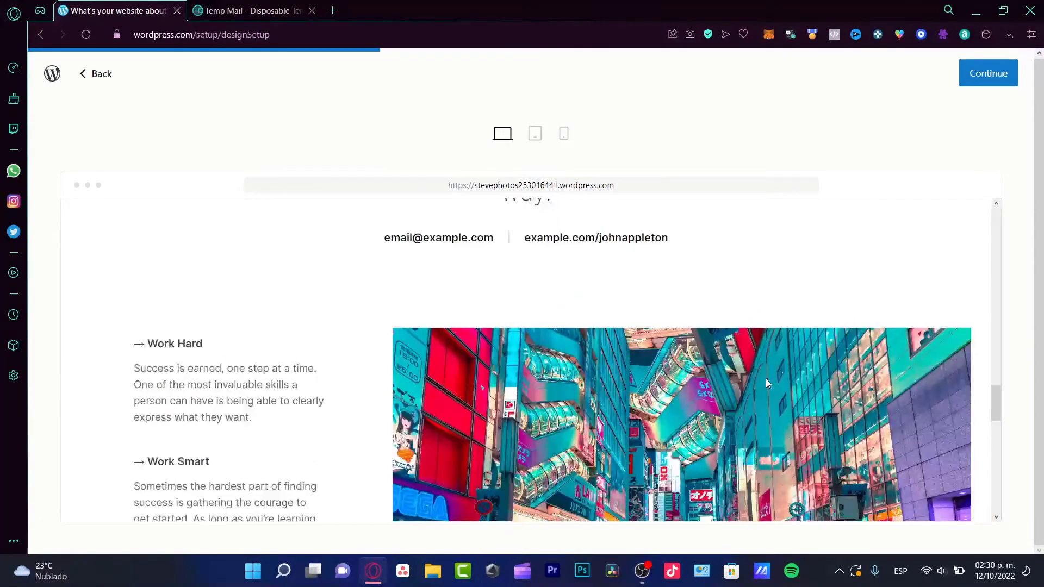
pyautogui.scroll(15, 765, 380)
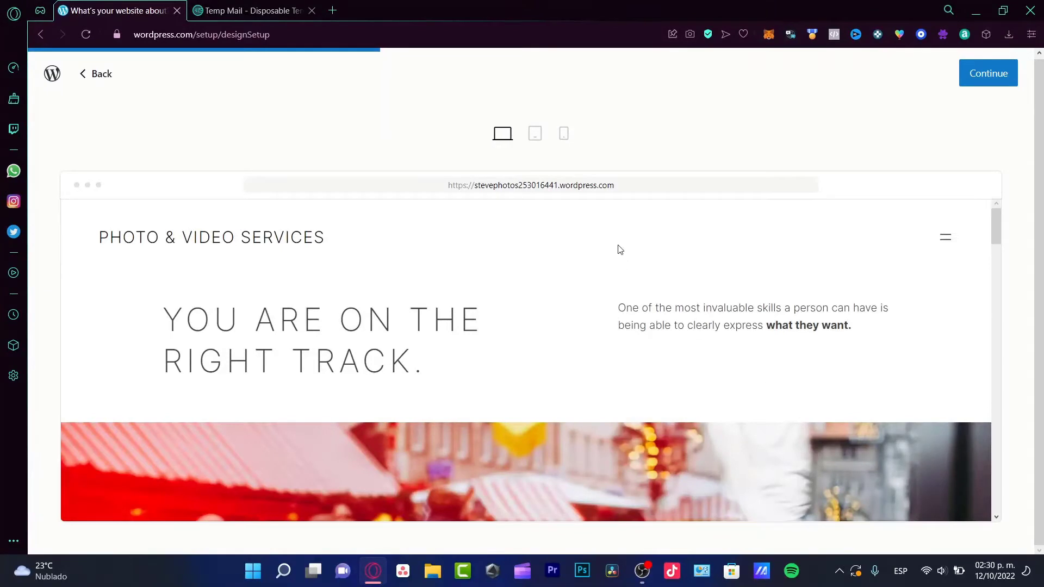
pyautogui.click(537, 134)
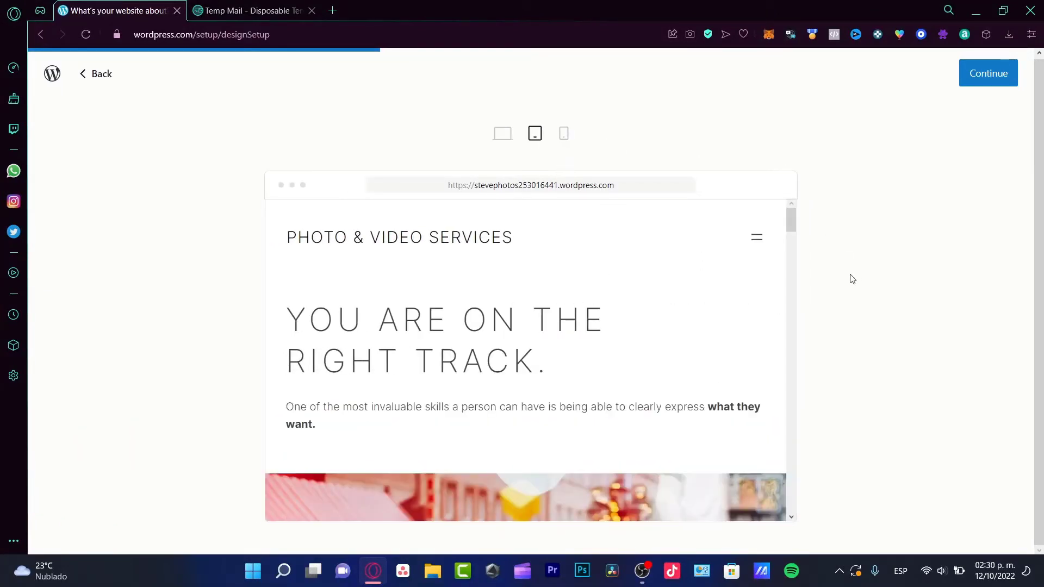
pyautogui.scroll(-3, 768, 312)
pyautogui.click(565, 142)
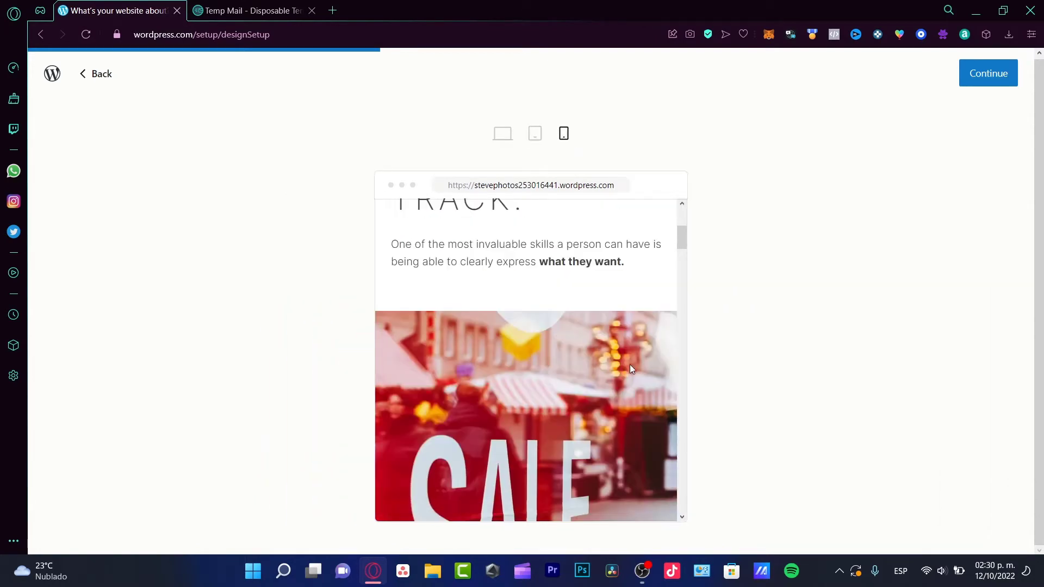
pyautogui.scroll(-3, 630, 367)
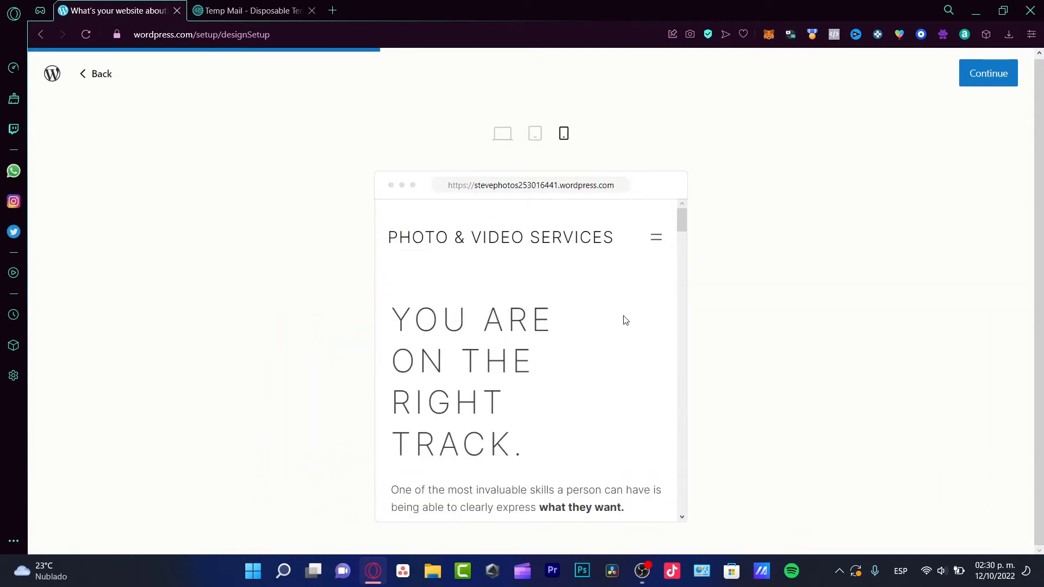
pyautogui.click(976, 75)
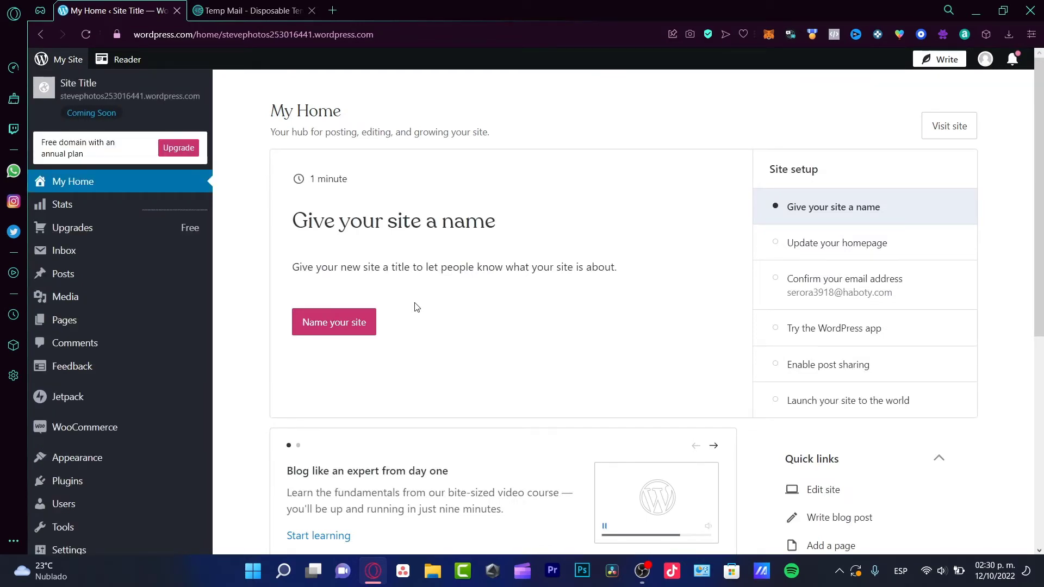
# Set the site title to "portfolio" plus the owner's first name and the tagline to "portfolio", save the settings and return to My Home
pyautogui.click(326, 320)
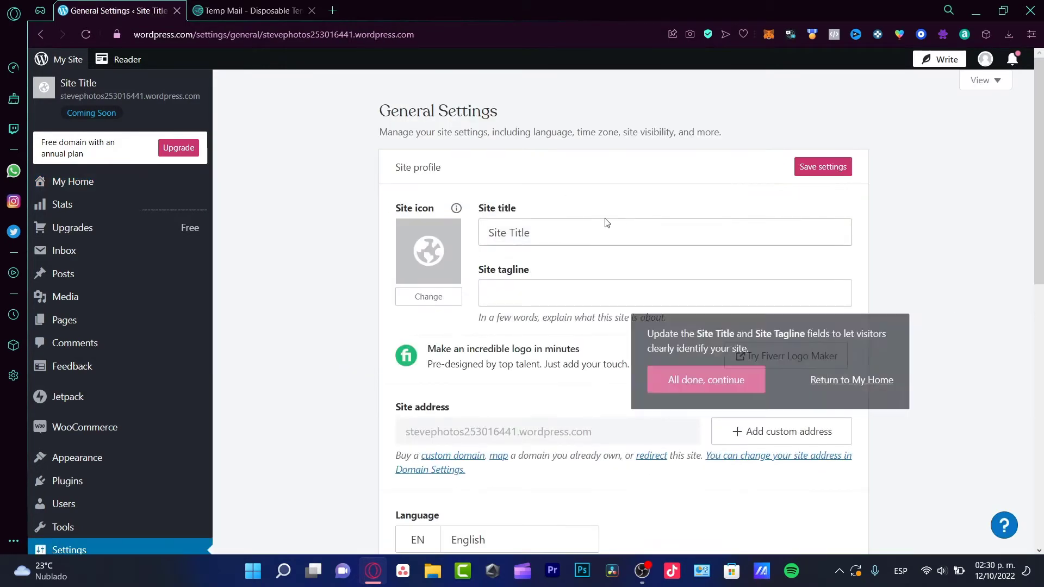
pyautogui.click(592, 226)
pyautogui.hotkey('ctrl', 'a')
pyautogui.write('por')
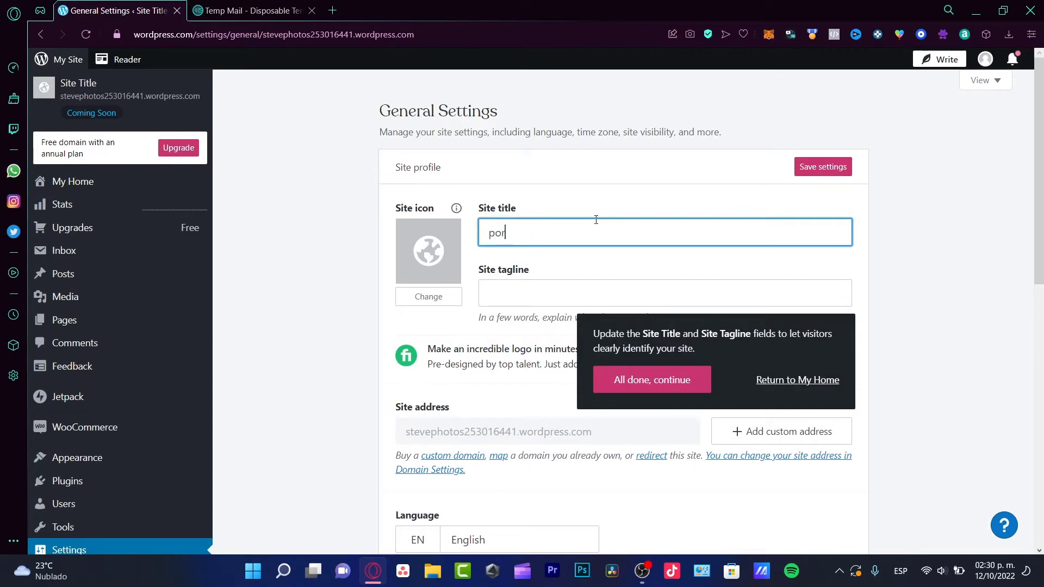
pyautogui.write('tfolio steve')
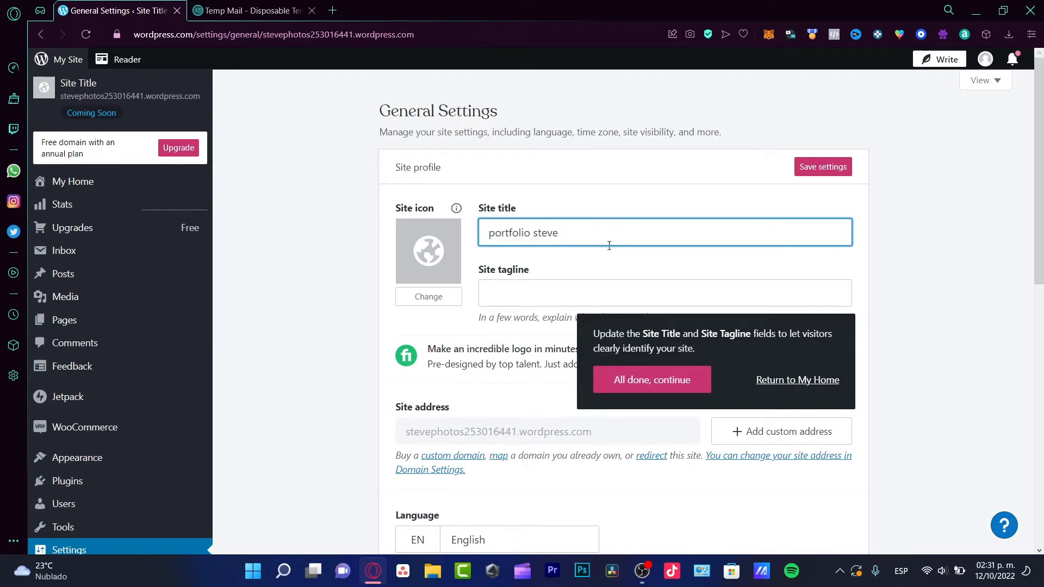
pyautogui.click(586, 295)
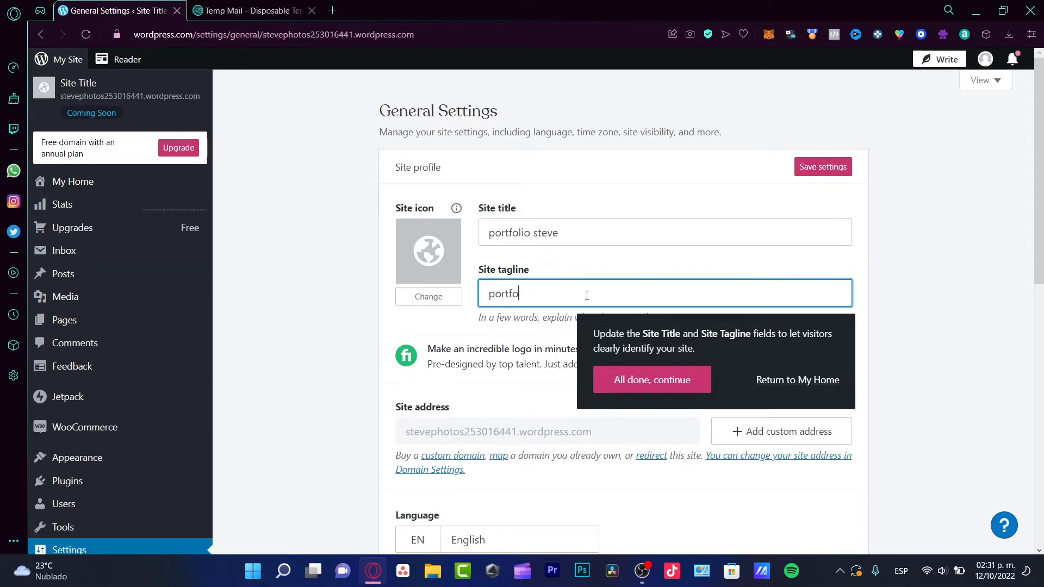
pyautogui.click(642, 377)
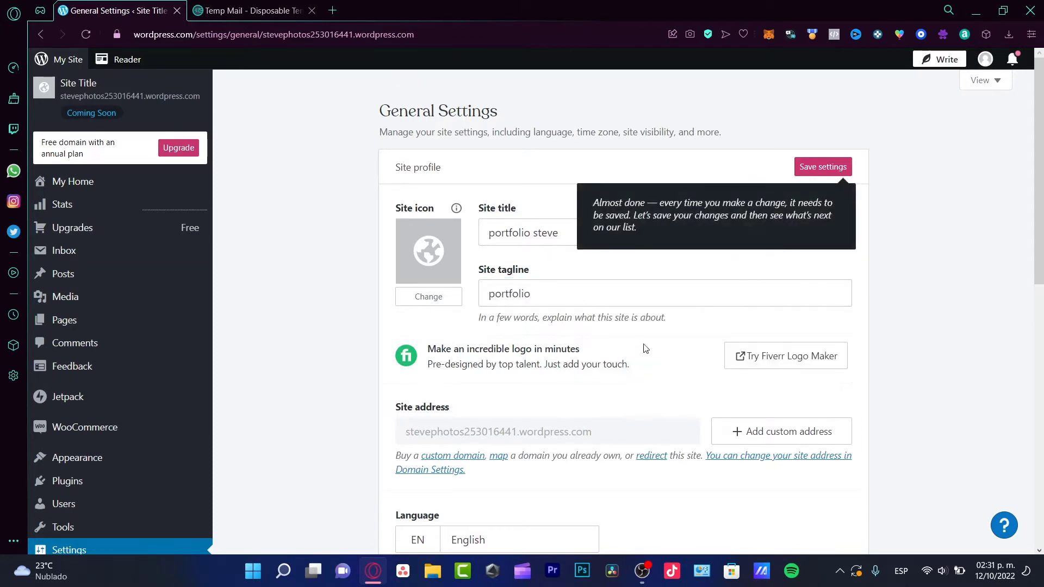
pyautogui.click(846, 162)
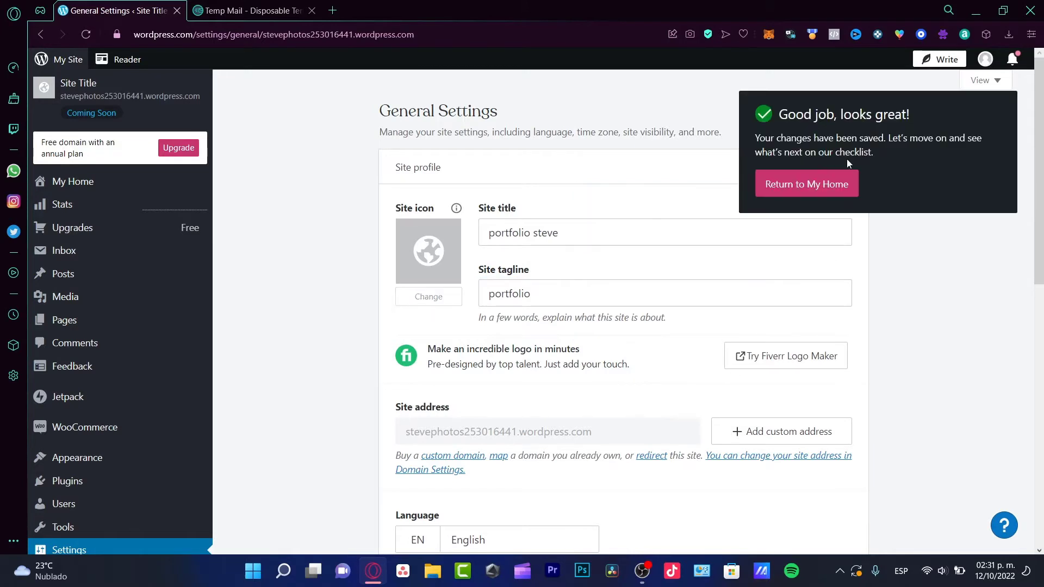
pyautogui.click(846, 187)
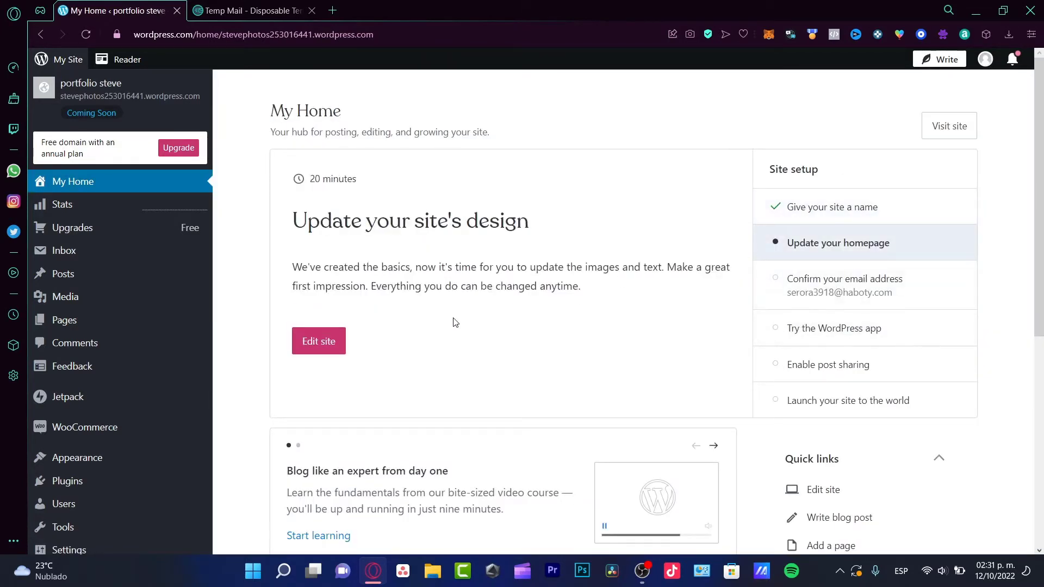
# Open the site for editing, go through the welcome tour of the block editor to its end and close it
pyautogui.click(326, 342)
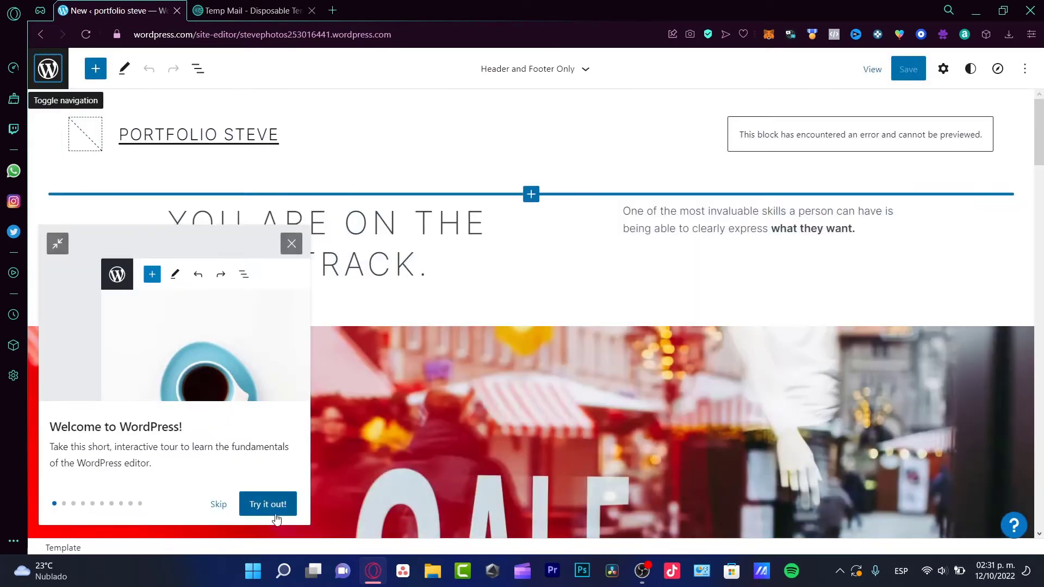
pyautogui.click(275, 515)
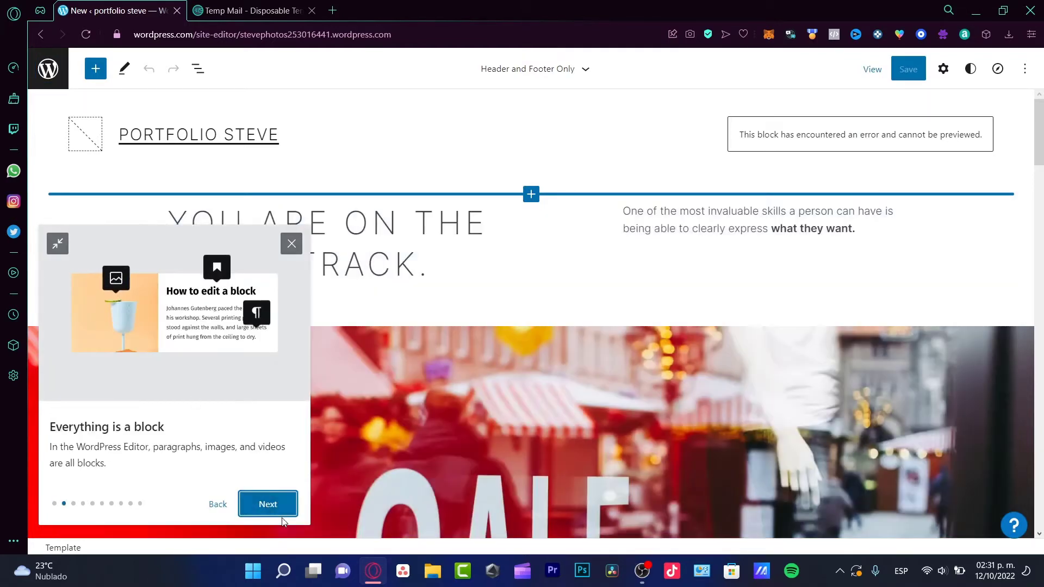
pyautogui.click(288, 514)
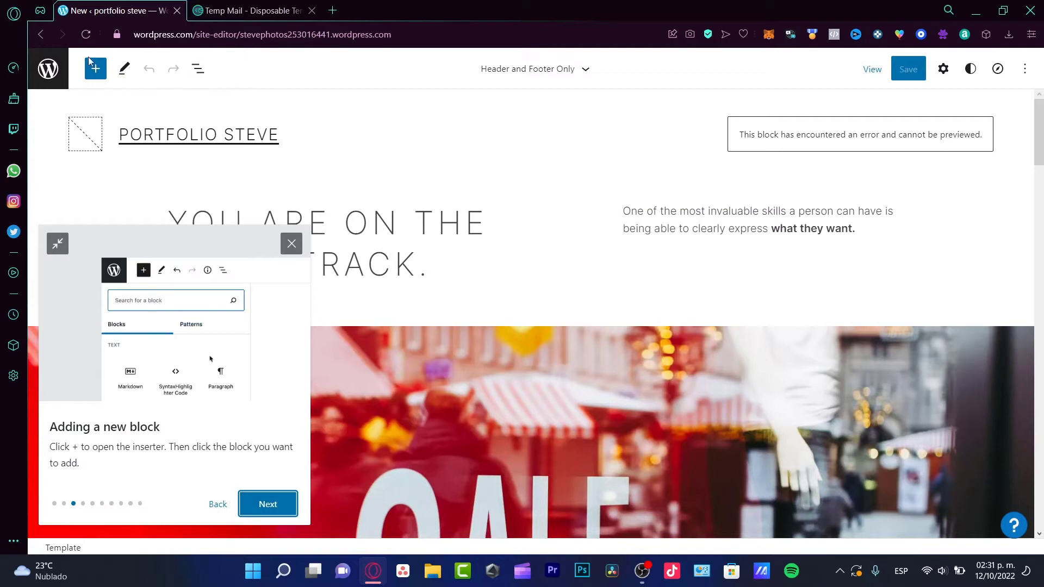
pyautogui.click(263, 505)
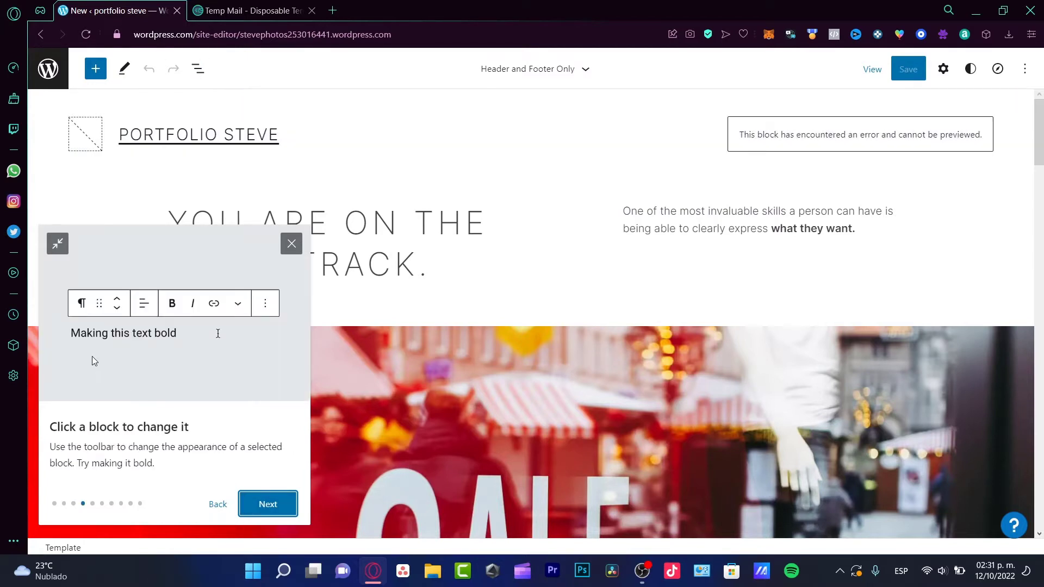
pyautogui.click(269, 503)
pyautogui.click(294, 504)
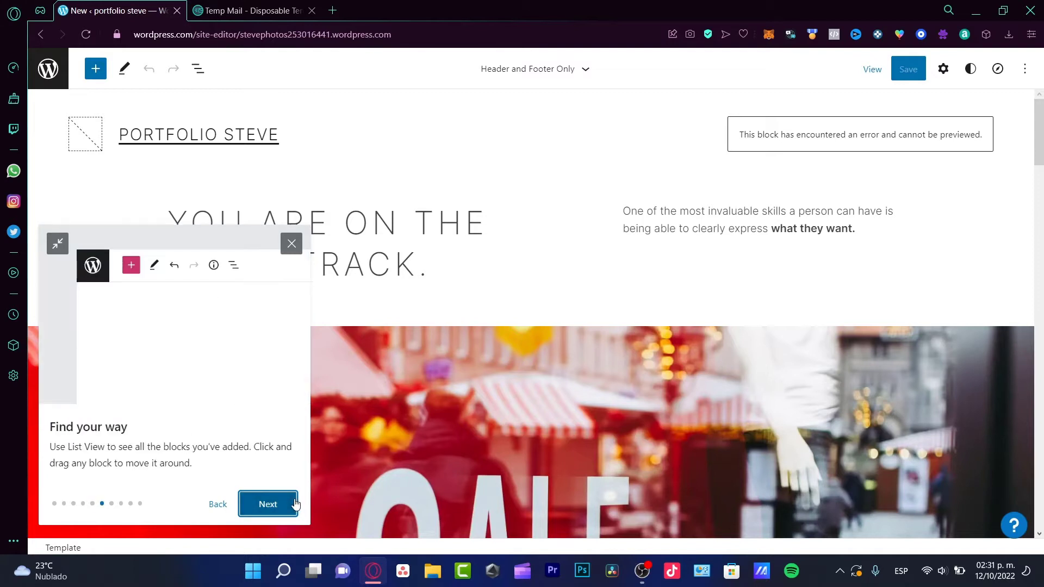
pyautogui.click(294, 504)
pyautogui.click(294, 504)
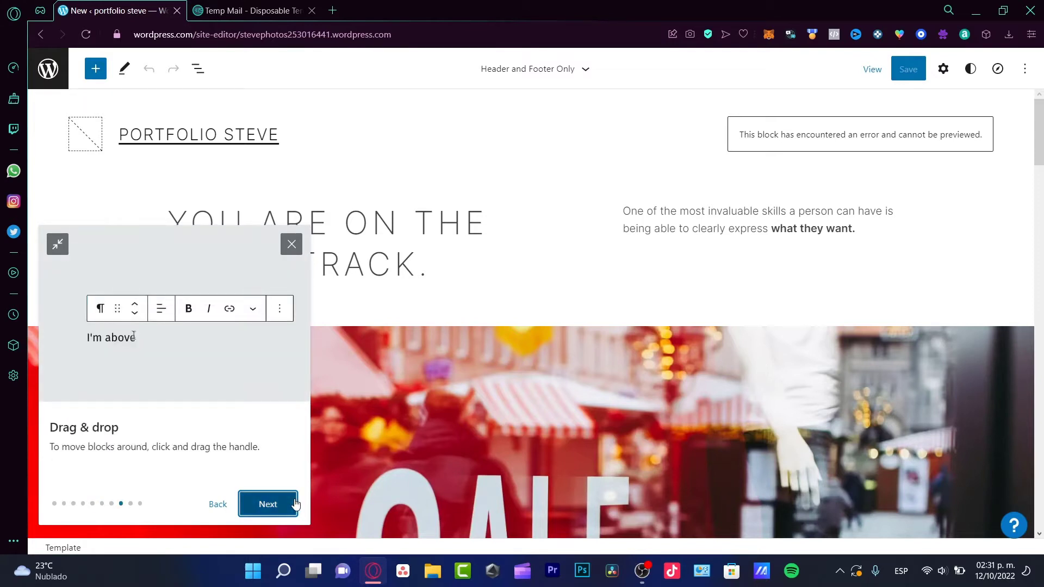
pyautogui.click(291, 506)
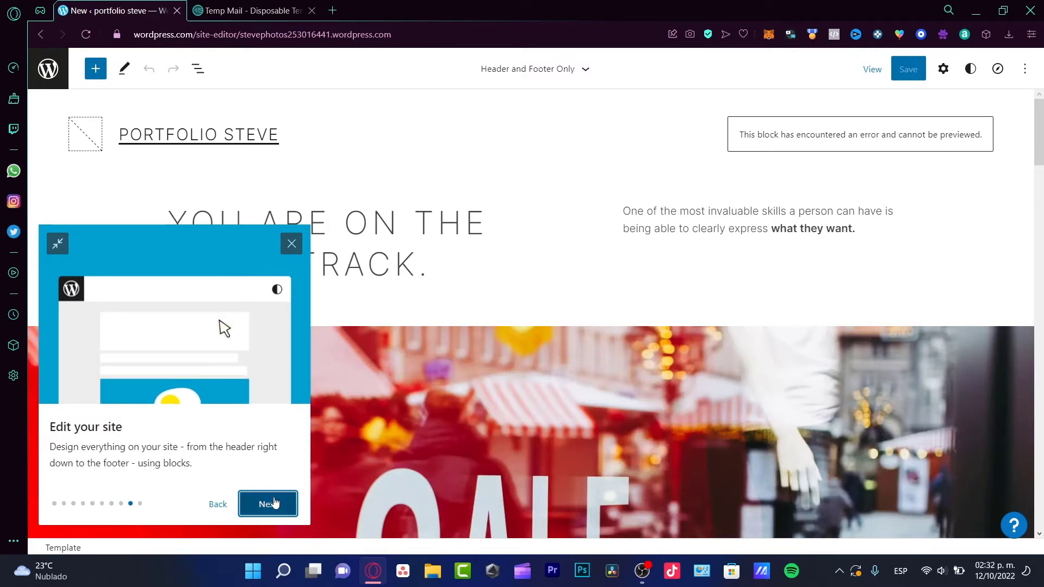
pyautogui.click(269, 502)
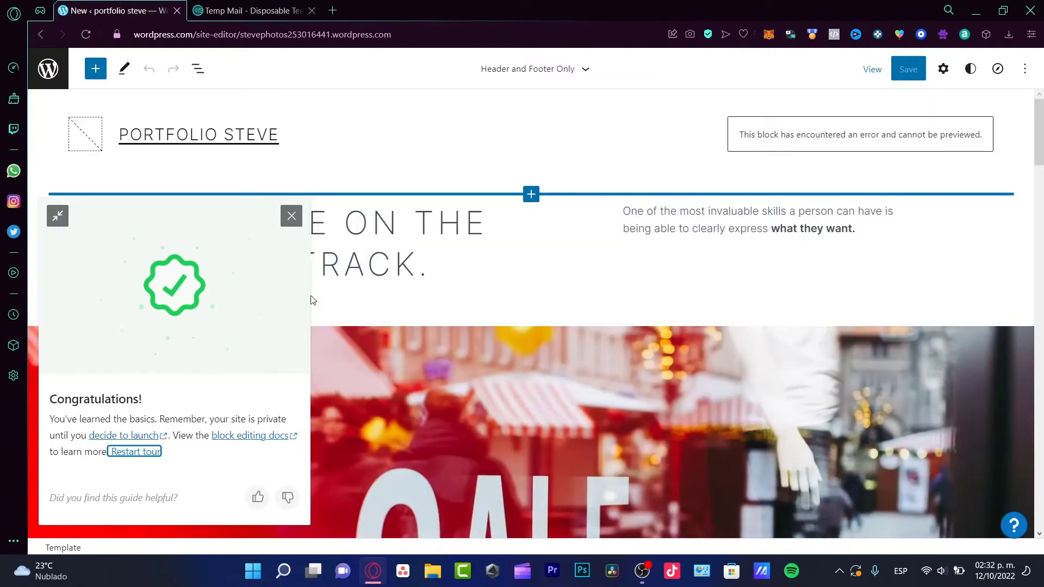
pyautogui.click(292, 216)
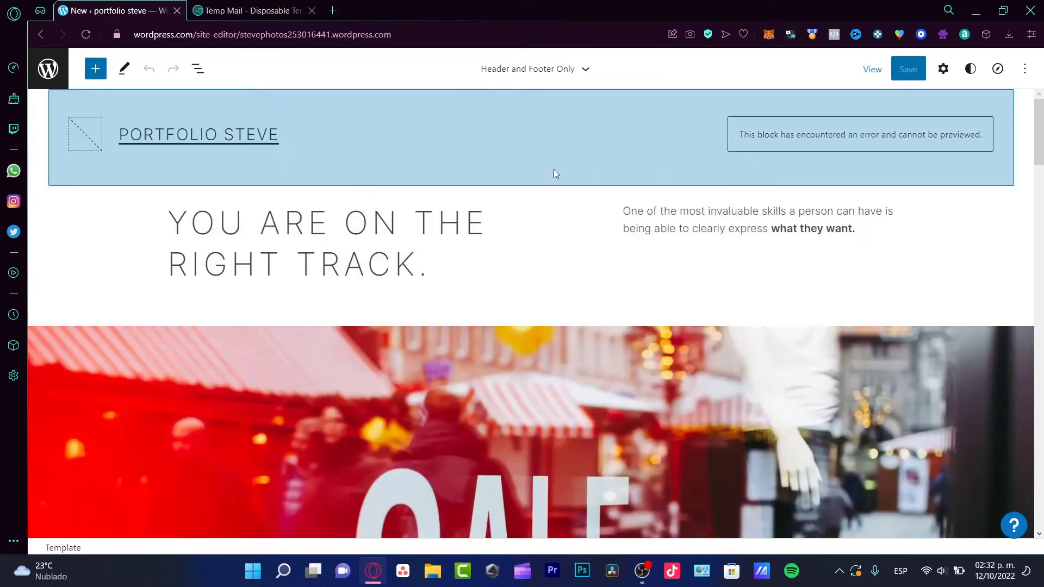
# Look over the homepage and replace the site title in the header with the owner's full name followed by "portfolio"
pyautogui.scroll(-3, 626, 457)
pyautogui.scroll(-15, 624, 457)
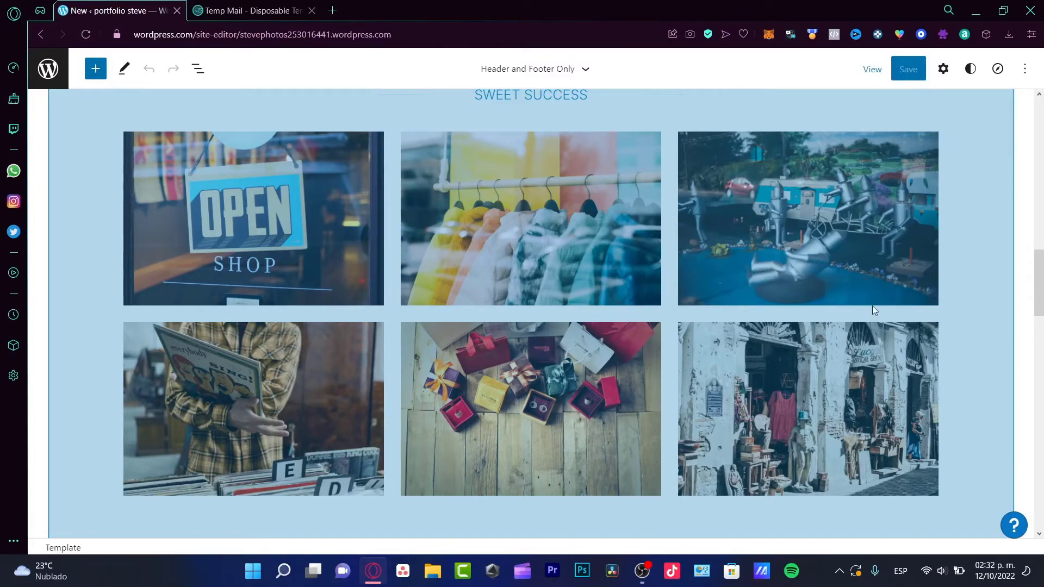
pyautogui.scroll(15, 874, 308)
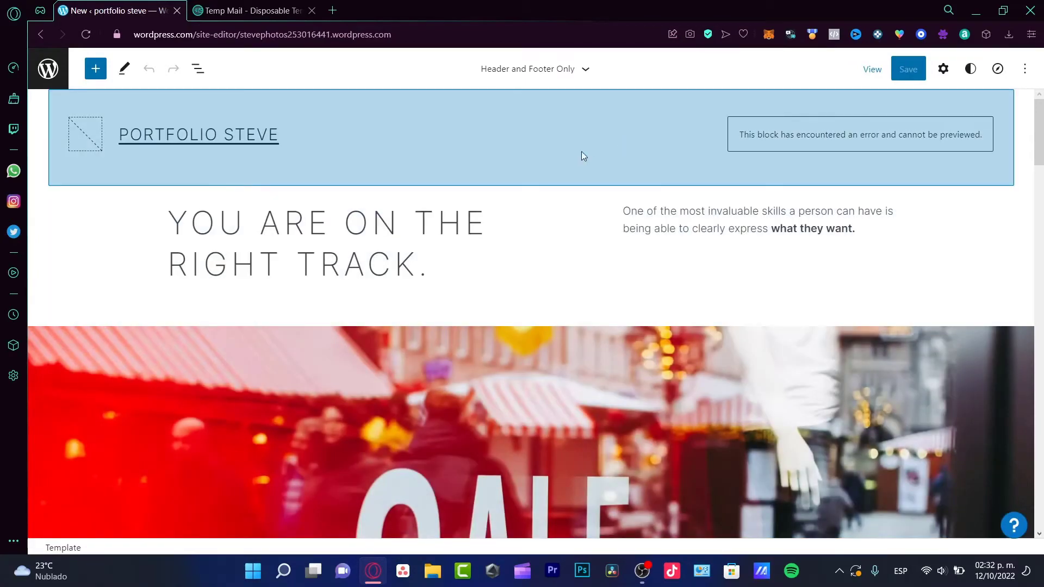
pyautogui.click(601, 151)
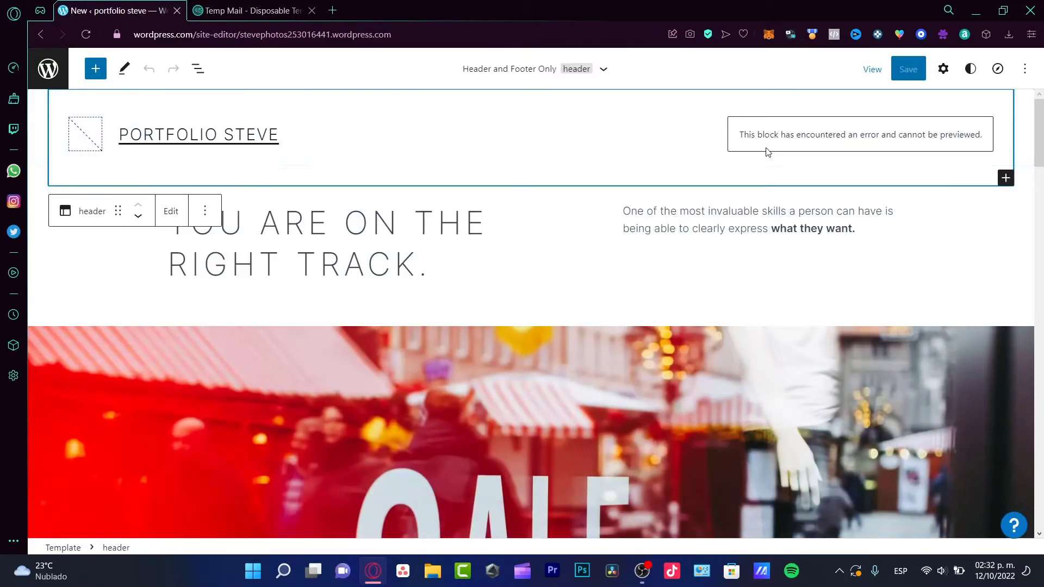
pyautogui.click(273, 135)
pyautogui.tripleClick(262, 135)
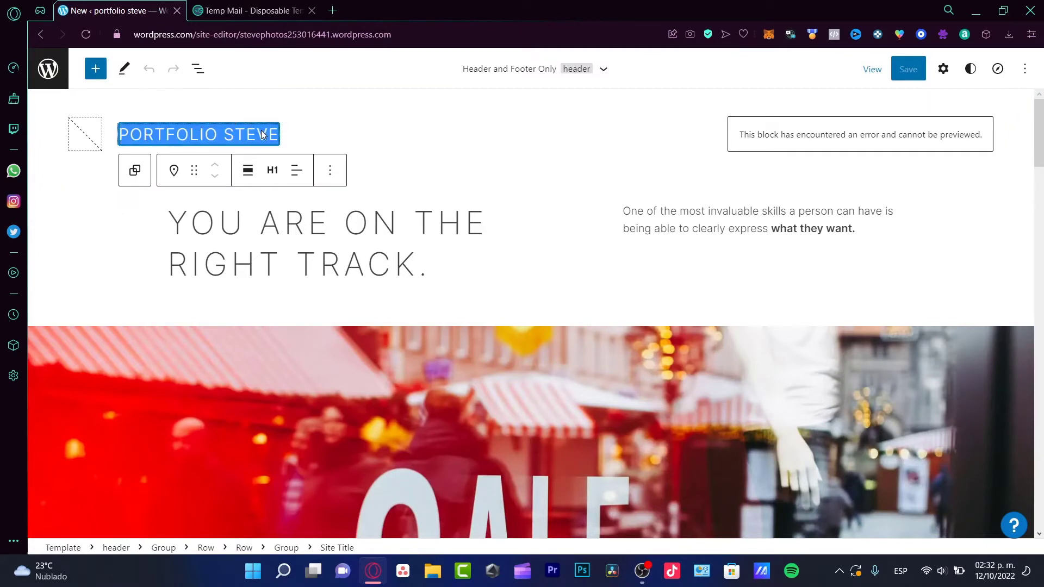
pyautogui.write('steve')
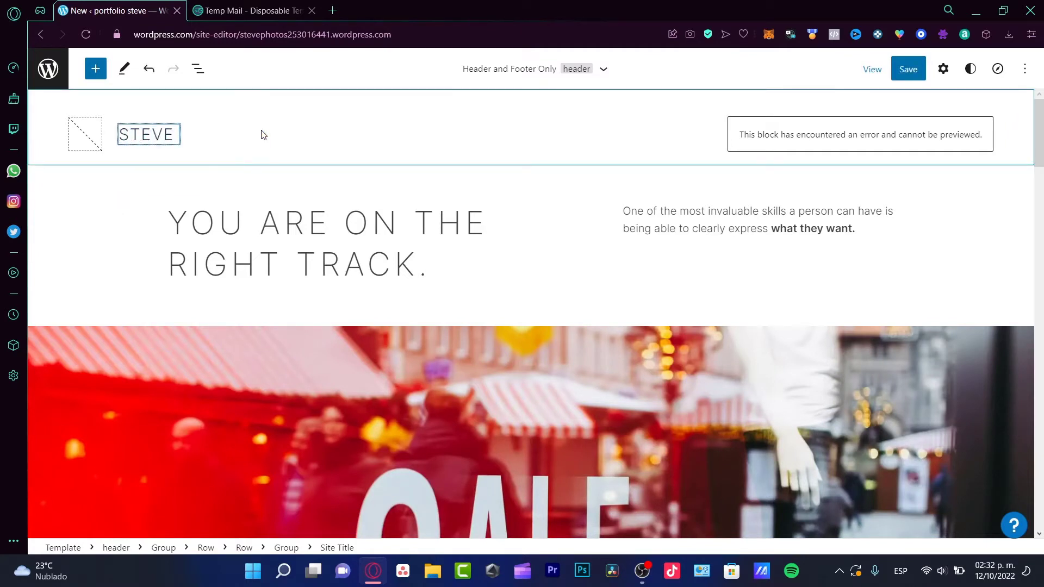
pyautogui.write(' darell portfolio')
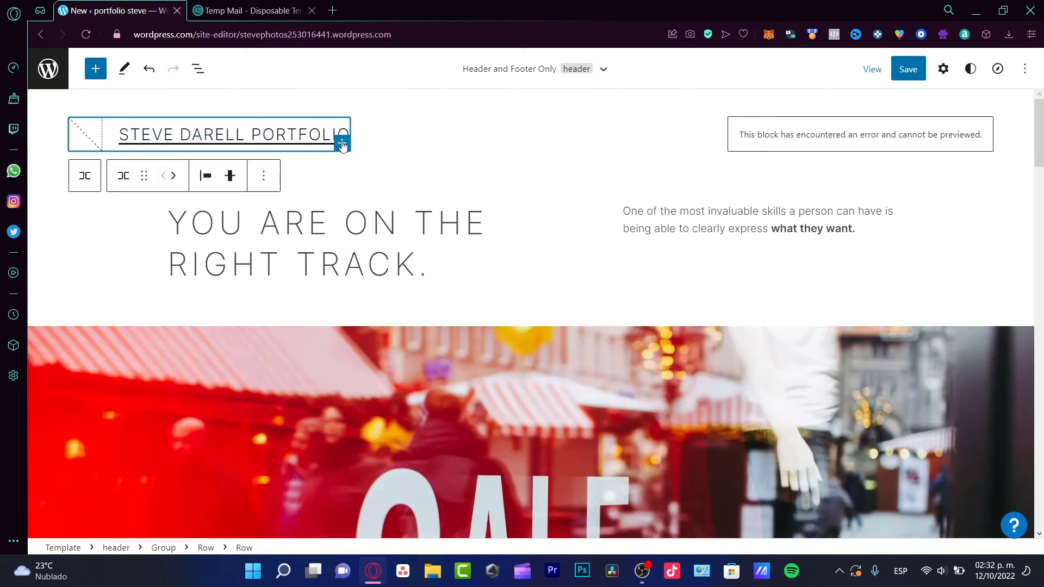
# Open the media library for the header's site logo and choose to add a new image via URL
pyautogui.click(342, 144)
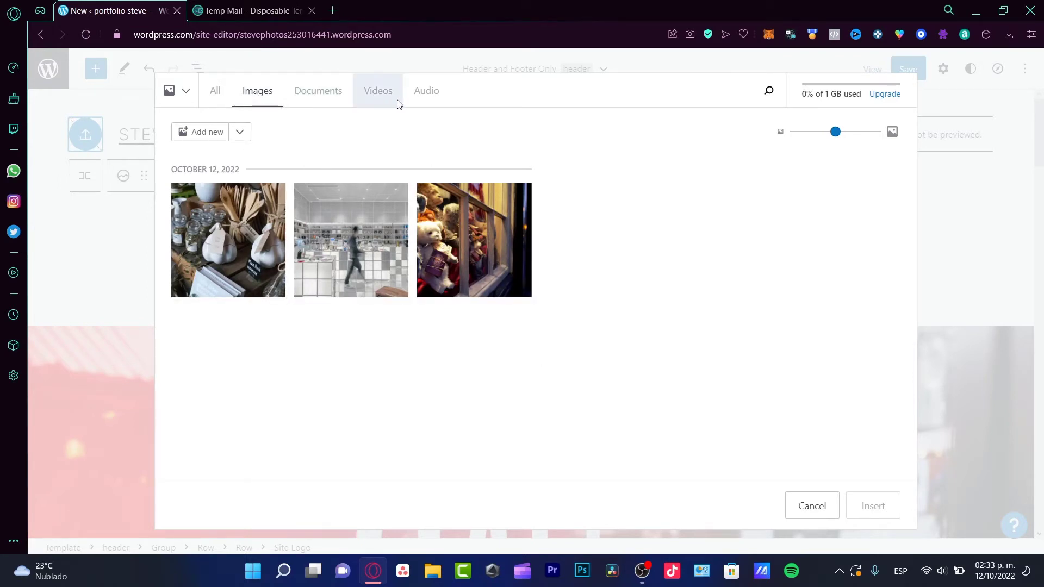
pyautogui.click(239, 133)
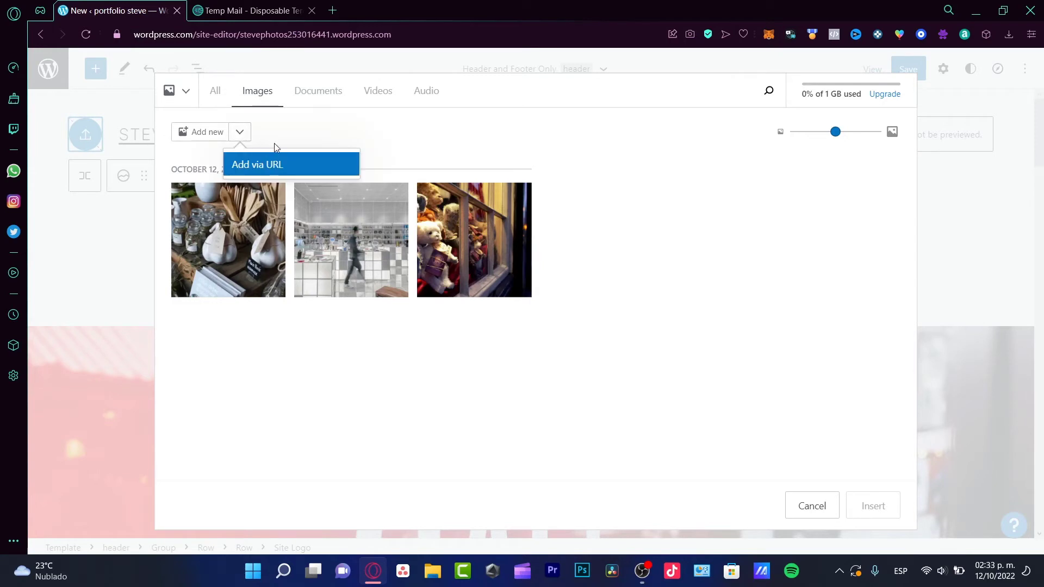
pyautogui.click(261, 148)
pyautogui.click(249, 140)
pyautogui.click(274, 163)
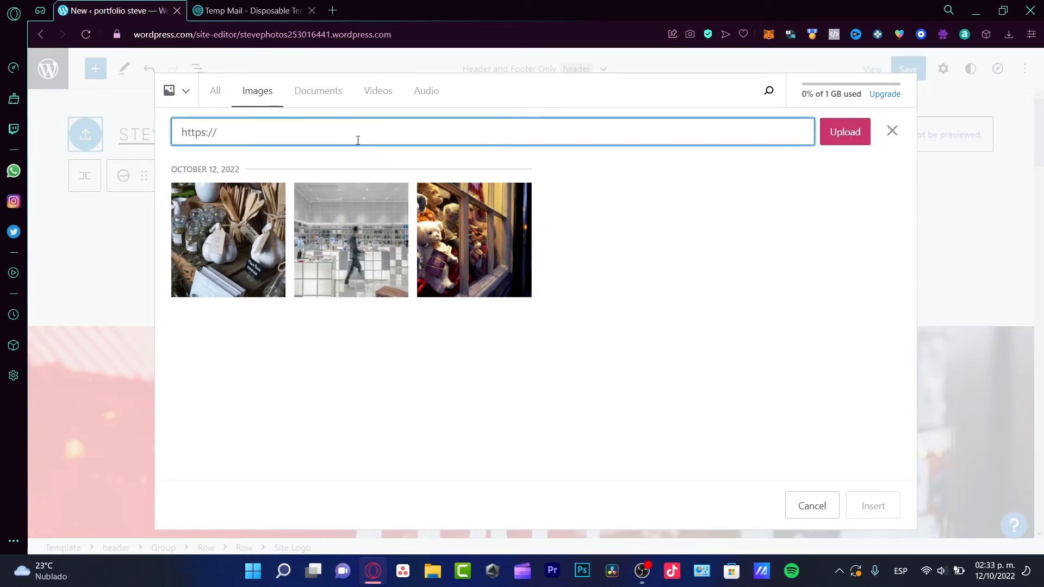
# Search the web for "SMILING FACE MAN" in a new browser tab to find a logo picture
pyautogui.click(333, 11)
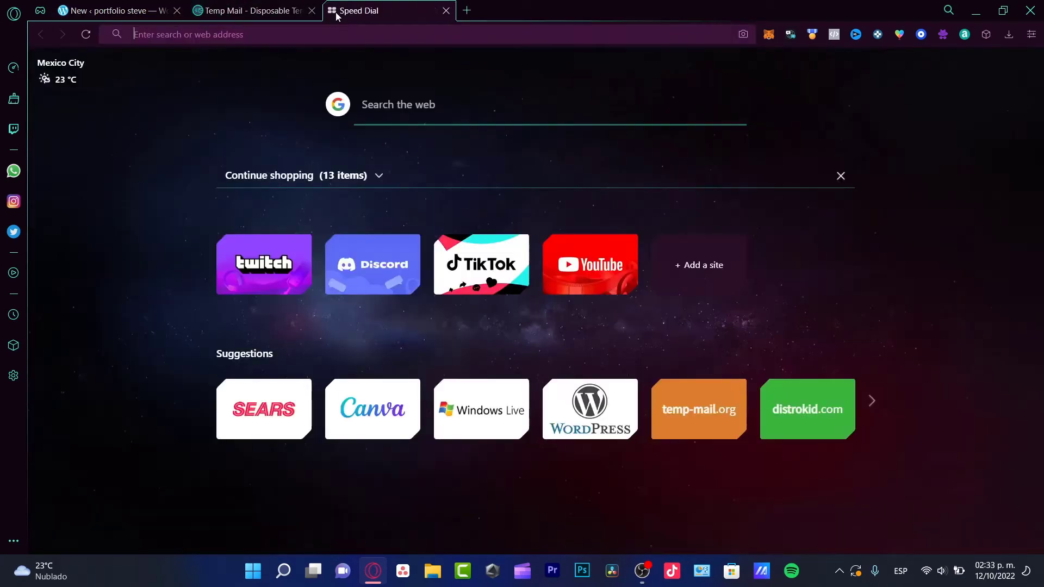
pyautogui.write('SMILING F')
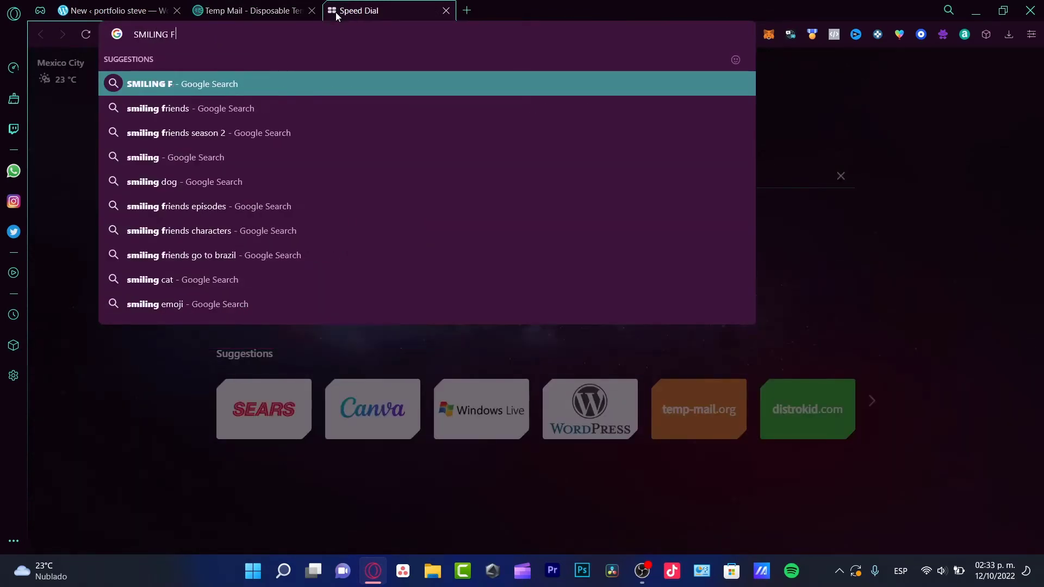
pyautogui.write('ACE MAN')
pyautogui.press('Return')
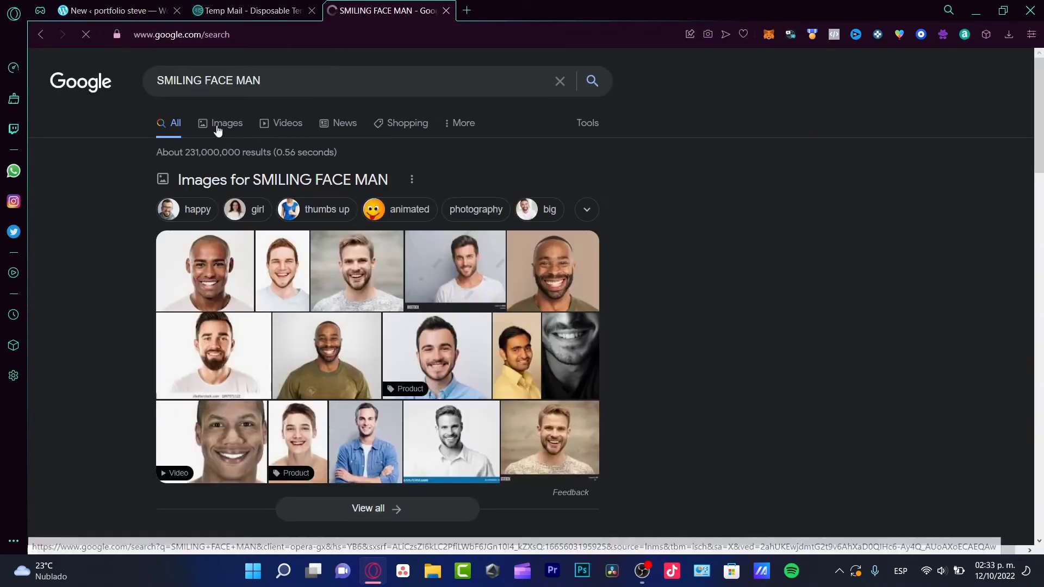
# Pick the photo of the smiling young man in a light T-shirt from the image results and copy its page address
pyautogui.click(229, 117)
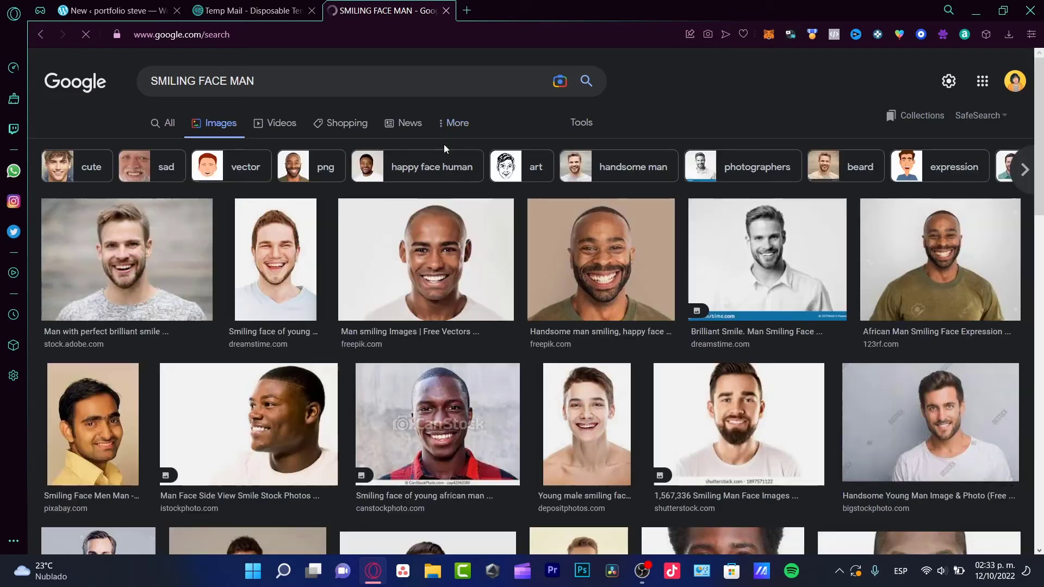
pyautogui.click(284, 266)
pyautogui.click(379, 31)
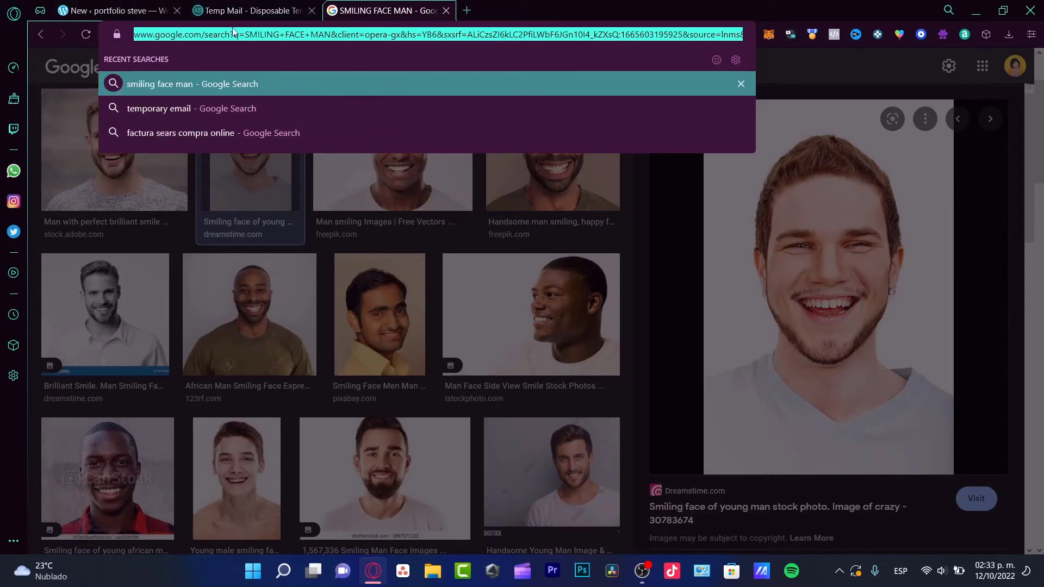
# Try to upload the copied address to the media library, and use the store interior photo as the site logo
pyautogui.click(242, 11)
pyautogui.click(141, 8)
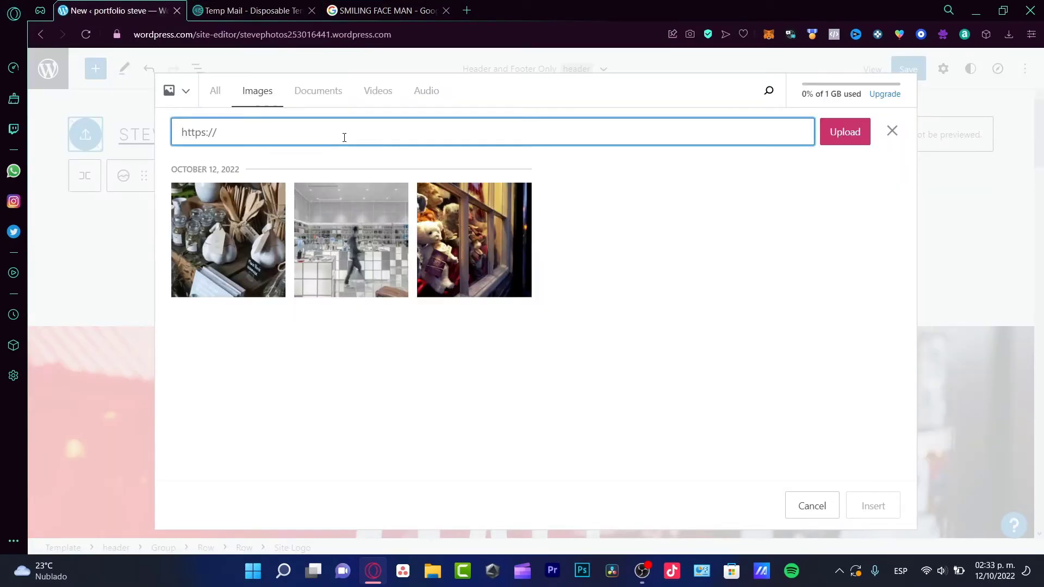
pyautogui.hotkey('ctrl', 'v')
pyautogui.click(846, 140)
pyautogui.click(446, 11)
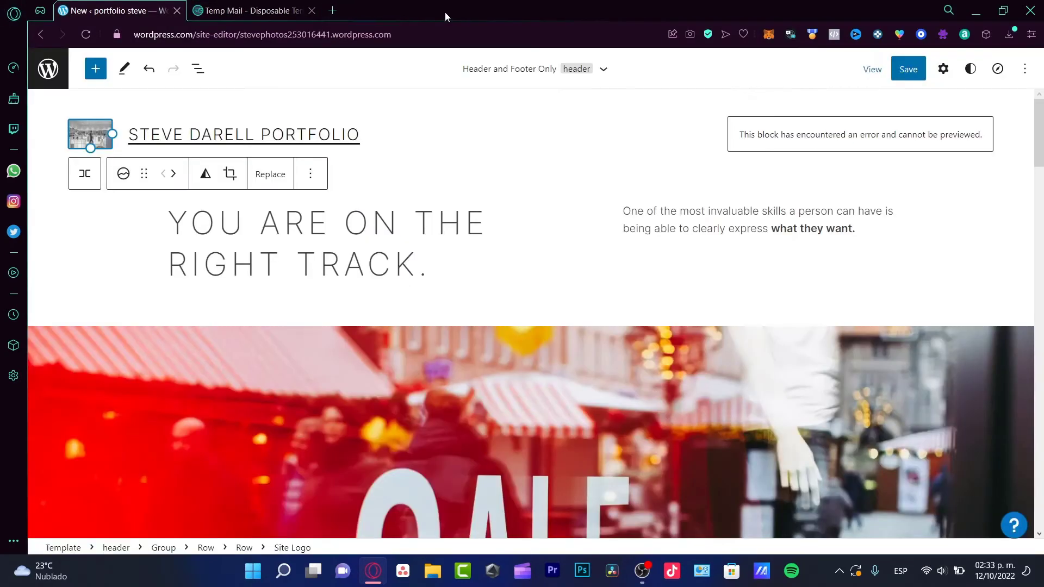
# Examine the header's logo, row and site title blocks and the editing options each one offers
pyautogui.click(462, 146)
pyautogui.click(84, 132)
pyautogui.click(84, 182)
pyautogui.click(83, 180)
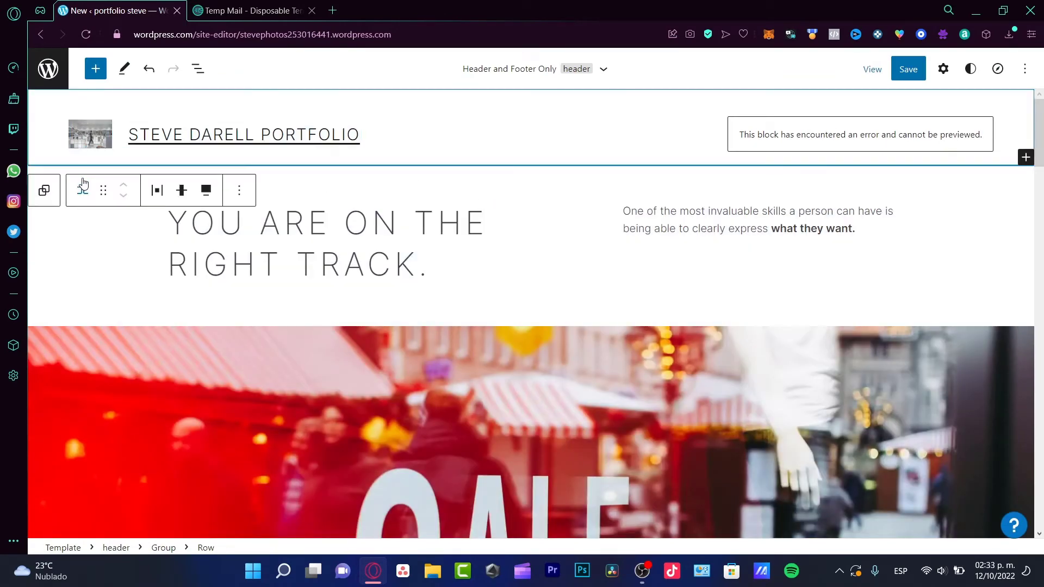
pyautogui.click(82, 190)
pyautogui.click(382, 225)
pyautogui.click(231, 136)
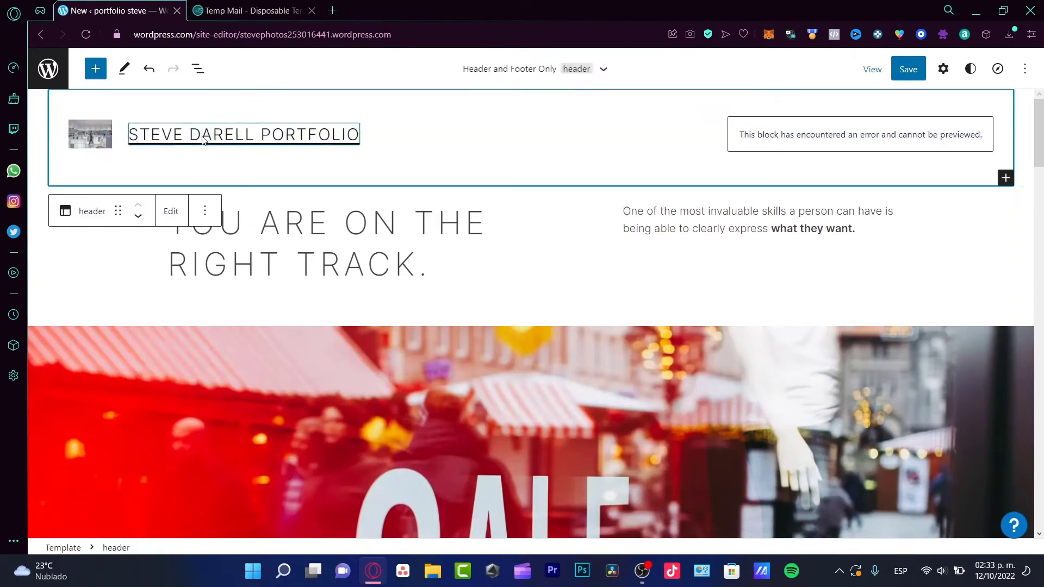
pyautogui.click(231, 135)
pyautogui.click(281, 170)
pyautogui.click(307, 236)
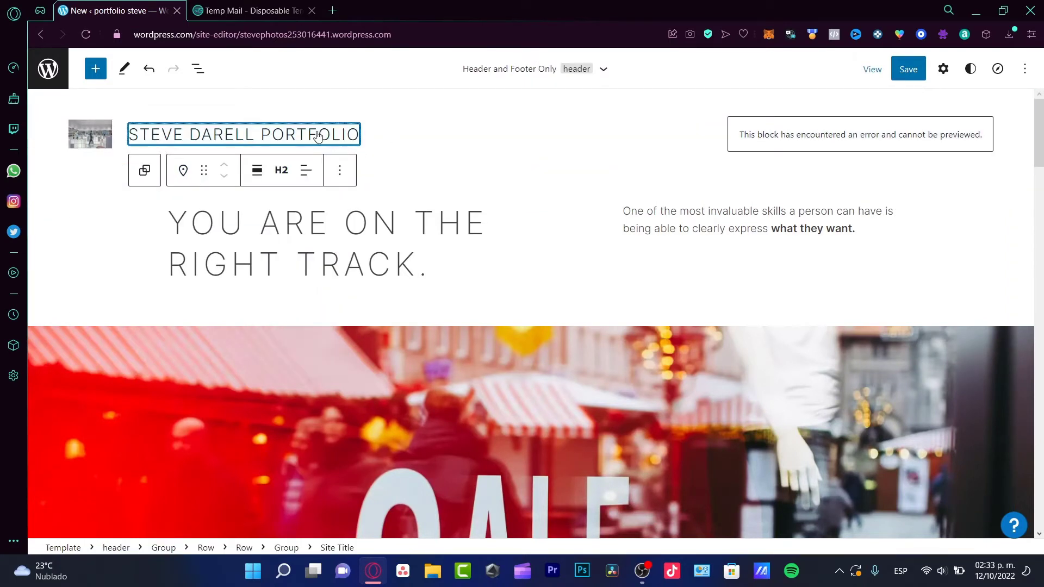
# Examine the header's navigation block and its block options, checking whether its text can be edited
pyautogui.click(842, 136)
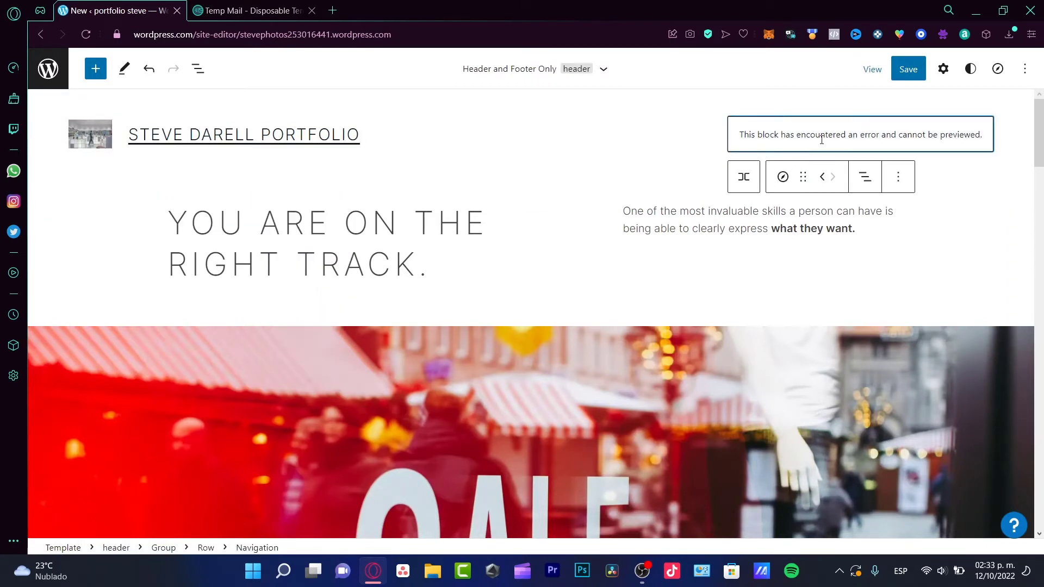
pyautogui.doubleClick(821, 140)
pyautogui.click(788, 134)
pyautogui.doubleClick(788, 135)
pyautogui.moveTo(806, 133); pyautogui.dragTo(810, 131)
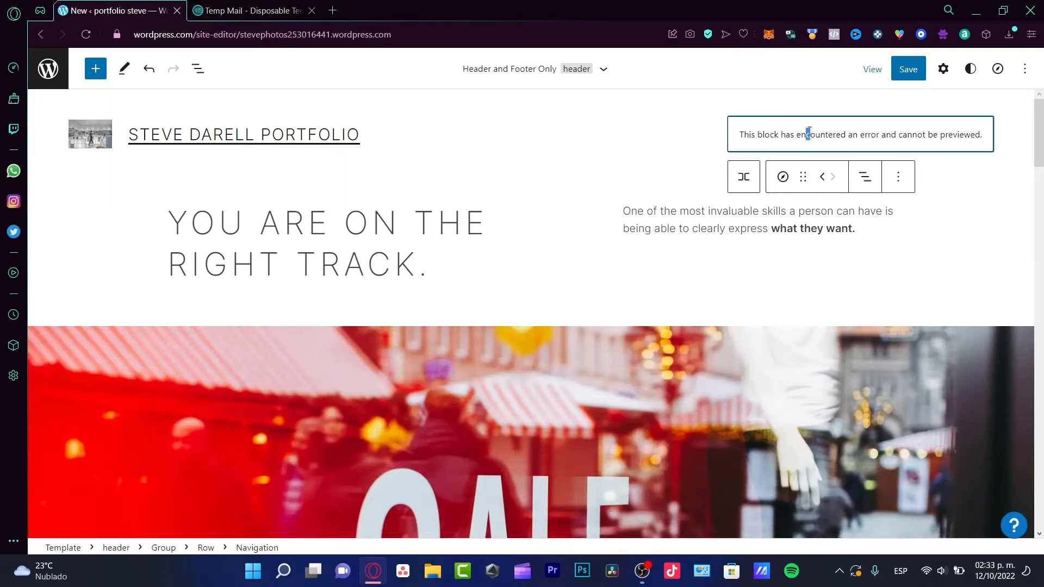
pyautogui.click(898, 178)
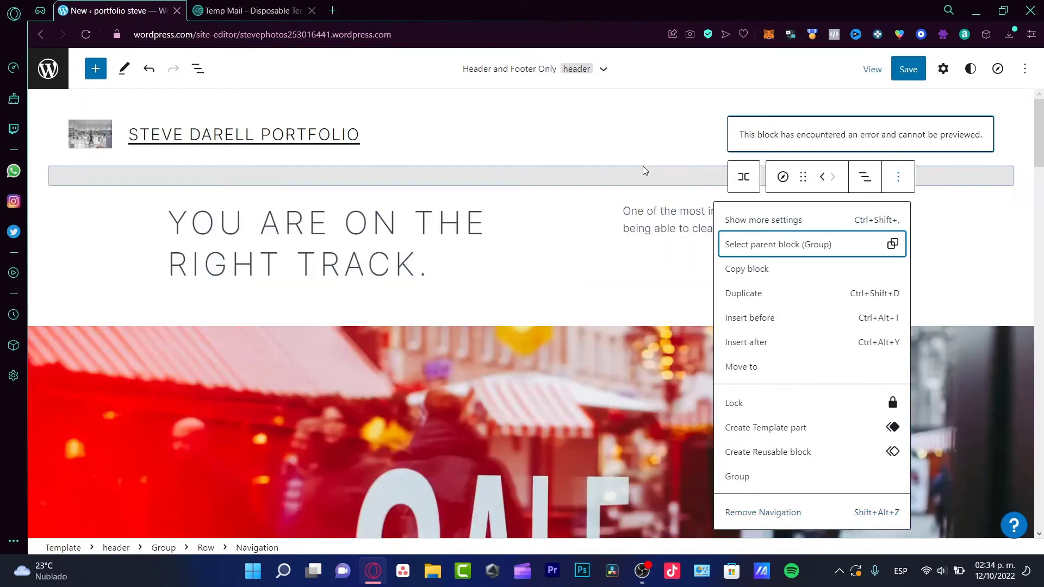
pyautogui.click(643, 166)
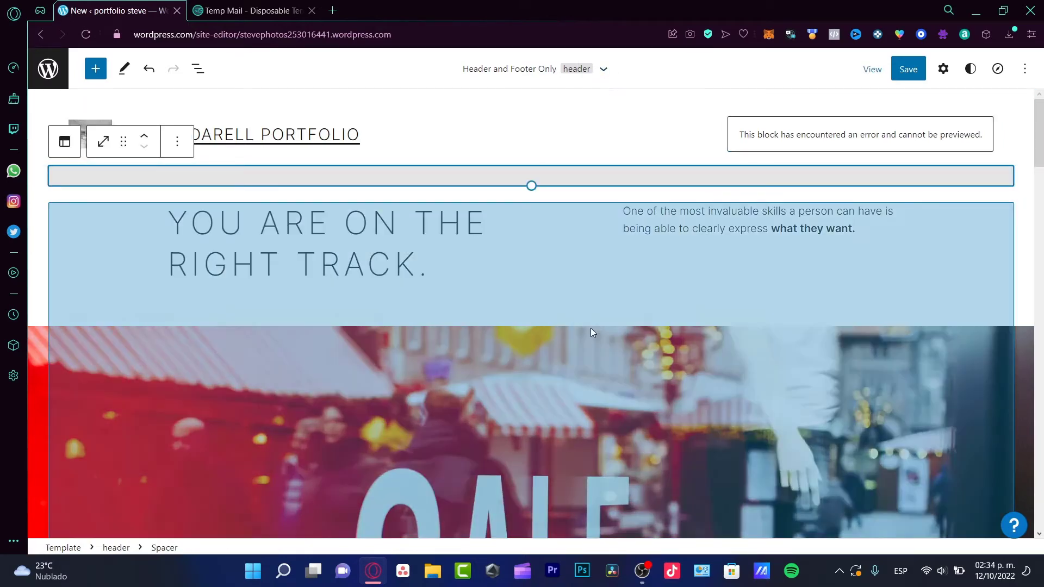
# Replace the intro heading with "Who am I?" and its text with a photographer's introduction, italicising the paragraph about picture types and music videos
pyautogui.click(473, 301)
pyautogui.click(453, 253)
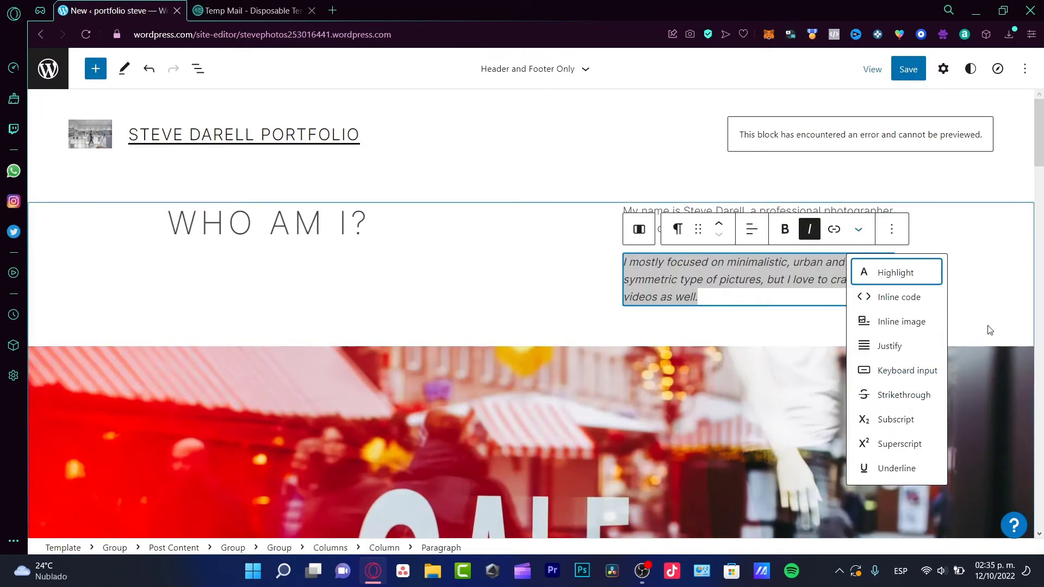
pyautogui.click(898, 263)
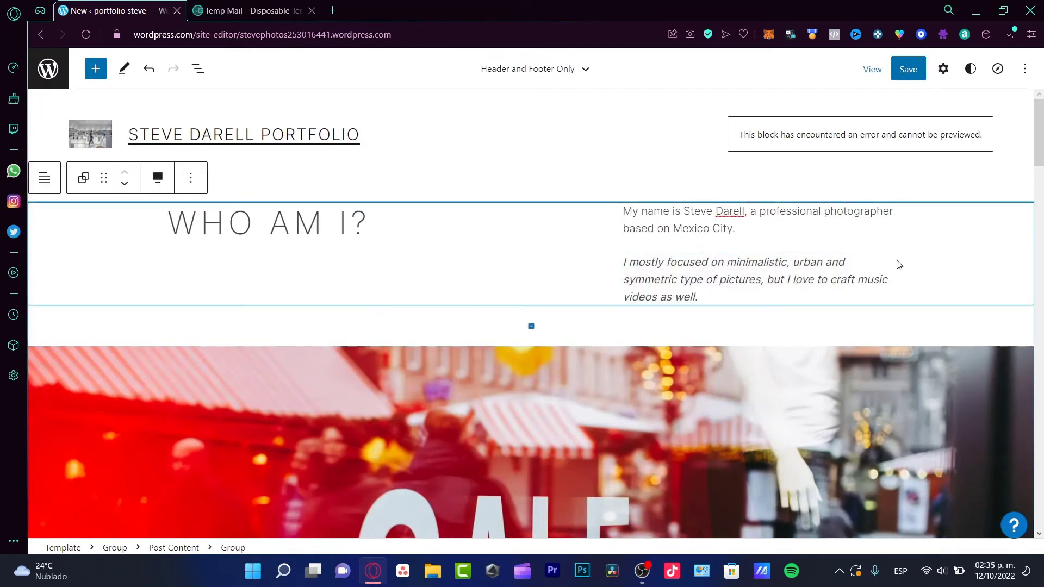
# Replace the SALE cover image with the downloaded file "Untitled design (18).png" and look over the result
pyautogui.scroll(-3, 898, 265)
pyautogui.click(629, 263)
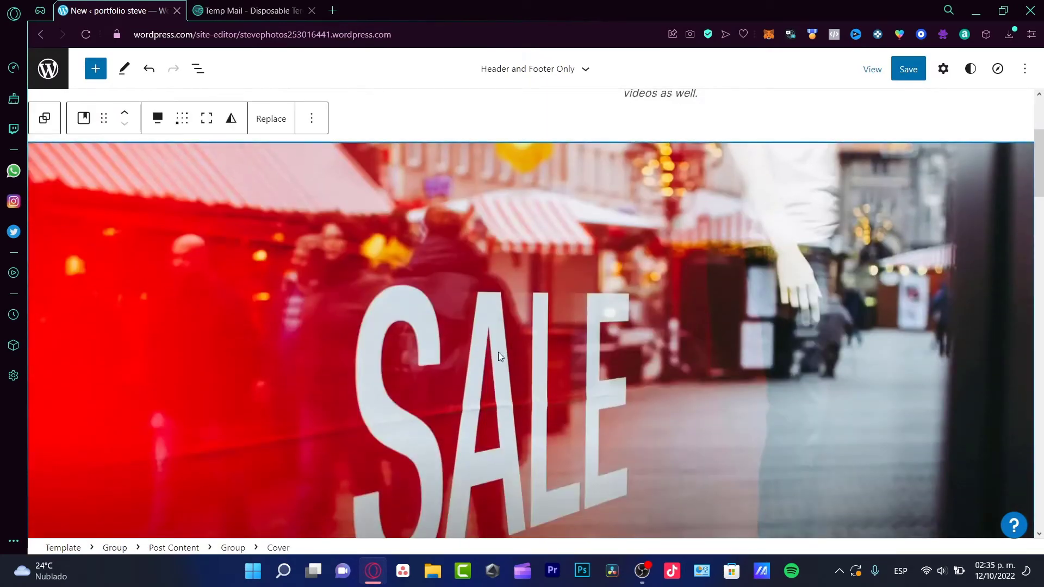
pyautogui.scroll(-3, 722, 320)
pyautogui.scroll(3, 723, 320)
pyautogui.scroll(-3, 723, 328)
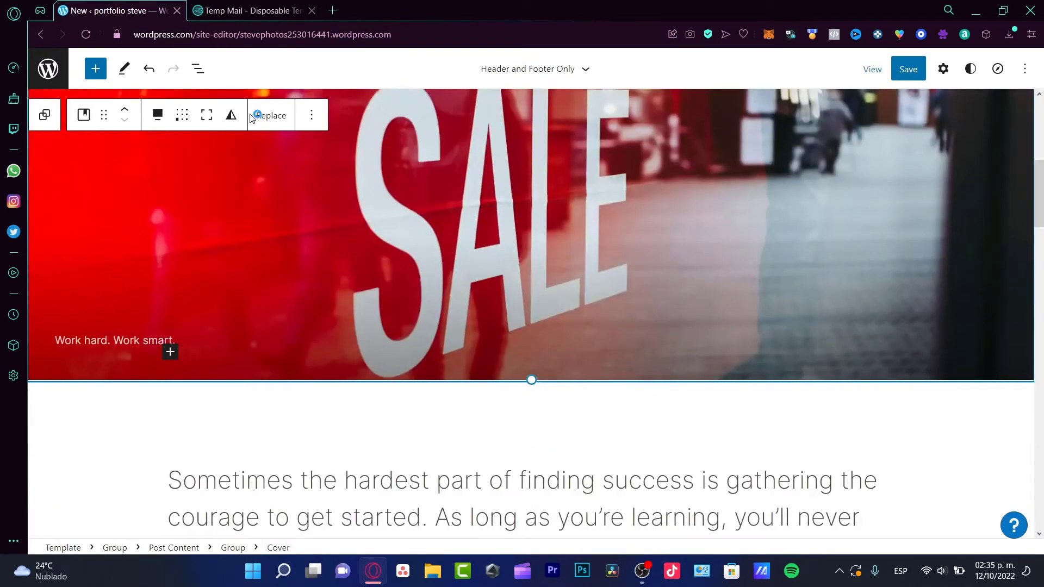
pyautogui.click(262, 118)
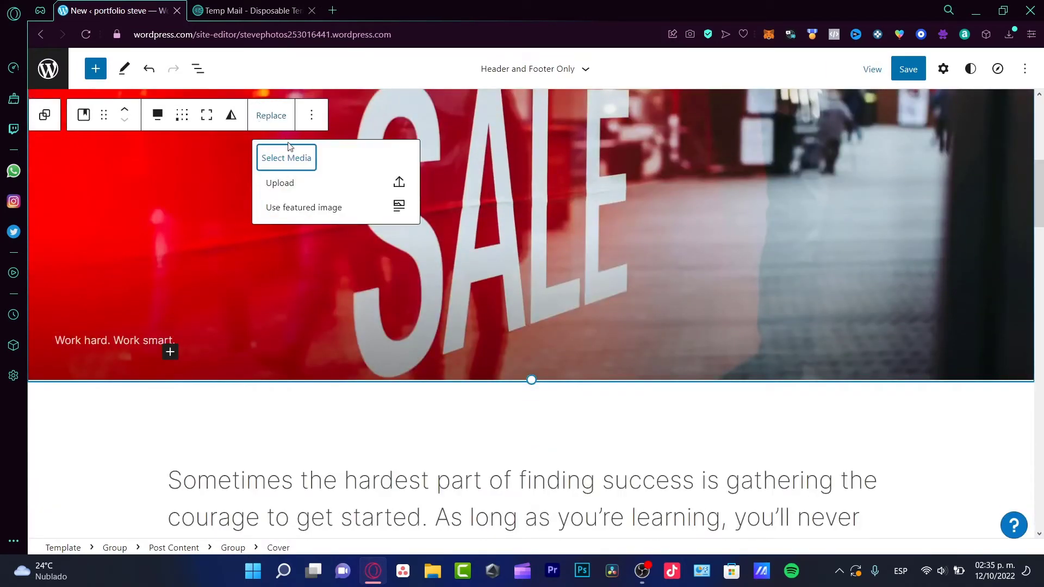
pyautogui.click(379, 190)
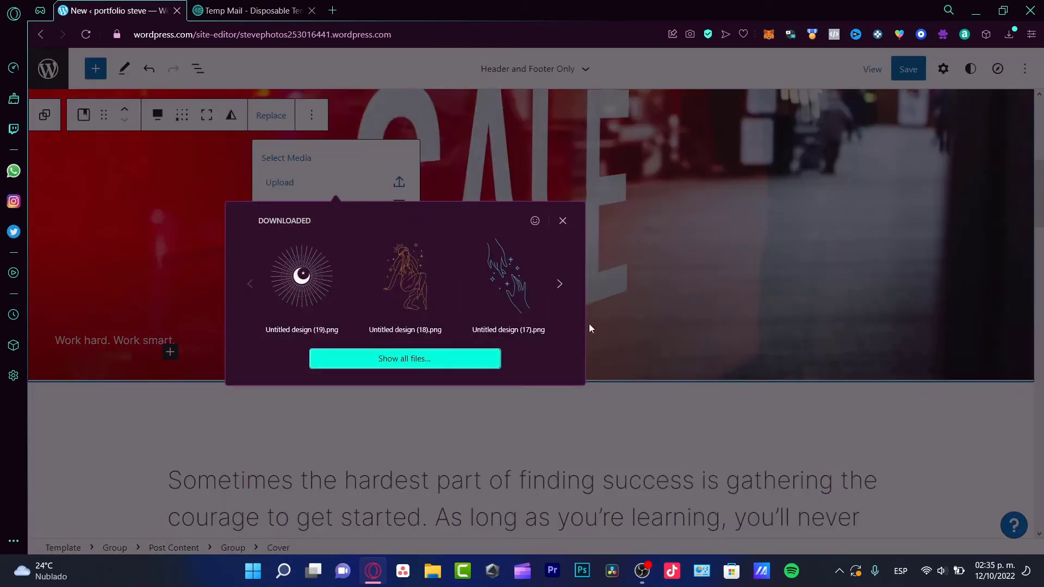
pyautogui.click(403, 285)
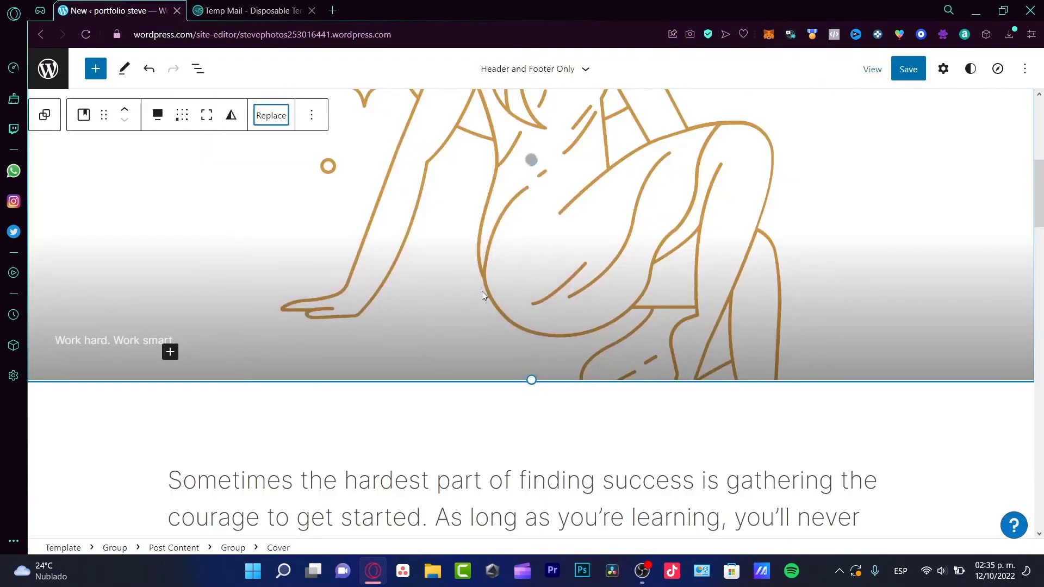
pyautogui.scroll(7, 732, 298)
pyautogui.scroll(-4, 732, 298)
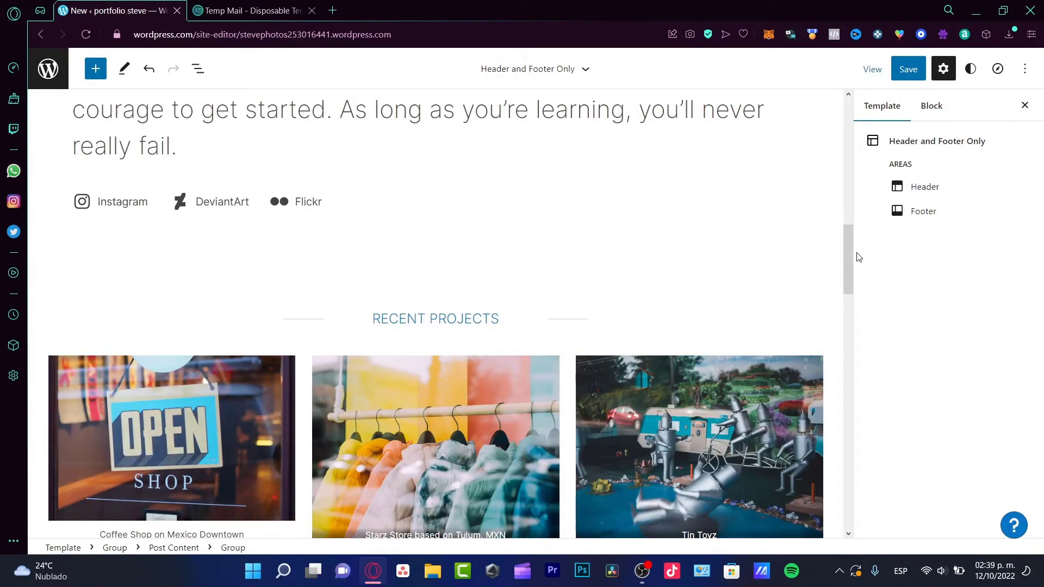
# Rename the three text headings beside the street photo to "About Me", "Education" and "Recent Projects"
pyautogui.moveTo(849, 252); pyautogui.dragTo(872, 384)
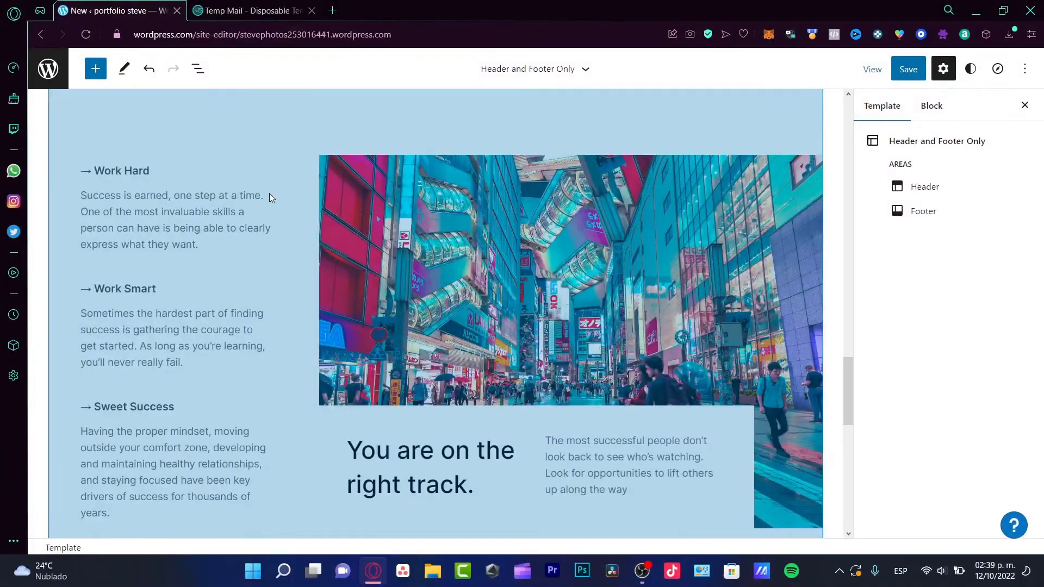
pyautogui.click(144, 230)
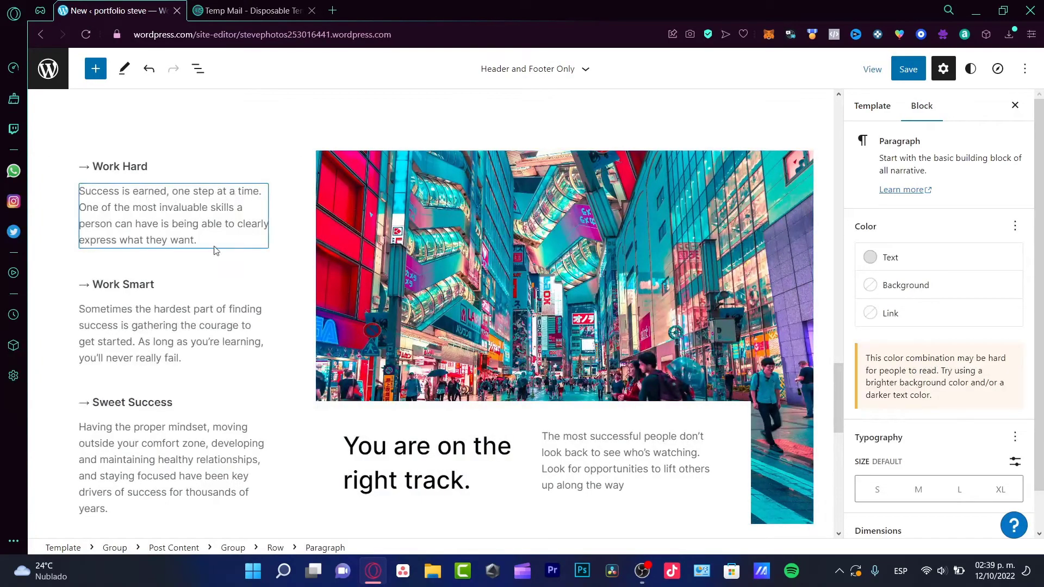
pyautogui.click(170, 358)
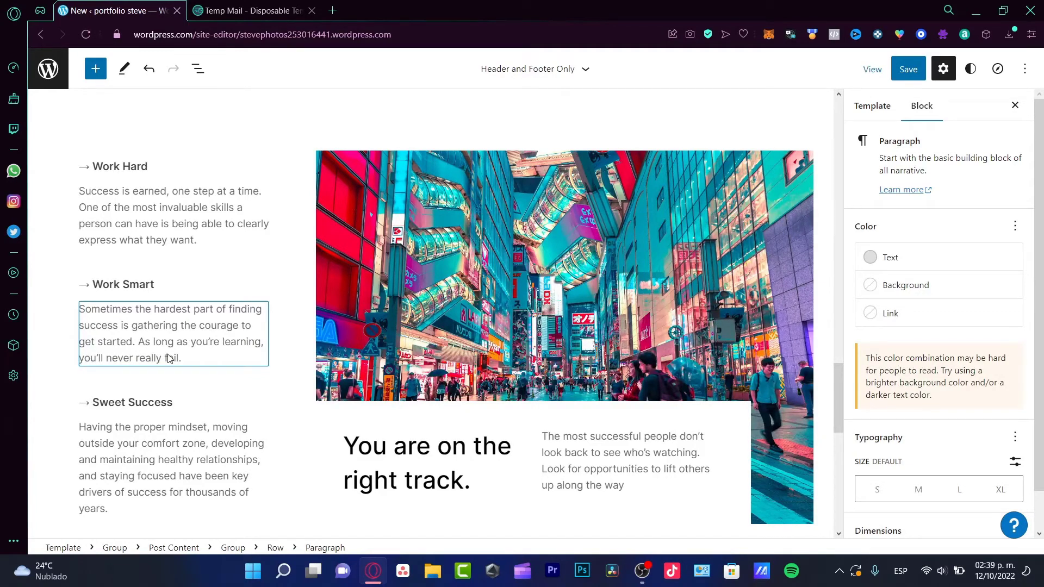
pyautogui.scroll(-4, 169, 357)
# Replace the heading "You are on the right track." below the street photo with "Awards"
pyautogui.moveTo(470, 274); pyautogui.dragTo(349, 229)
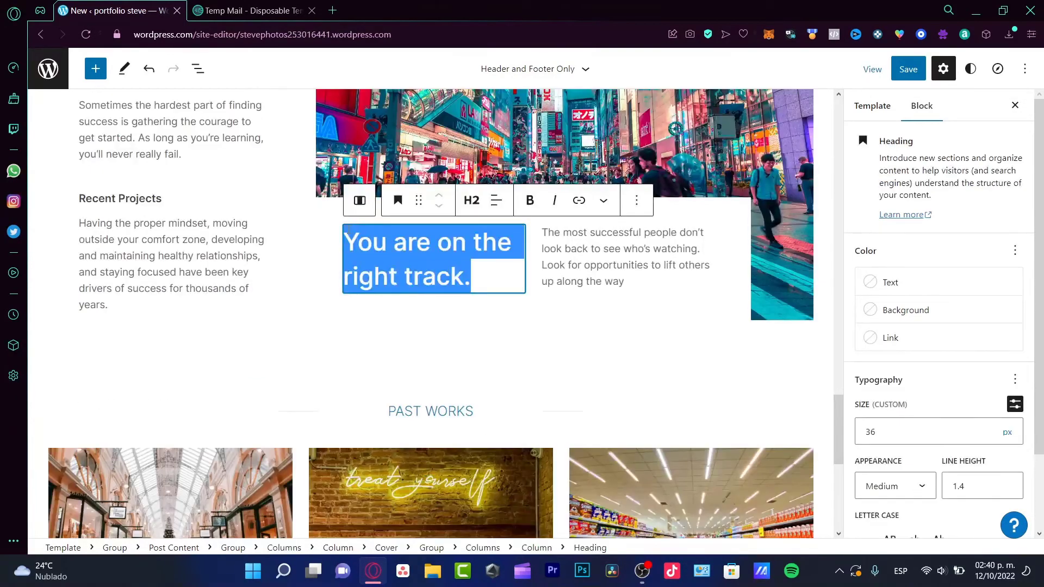
pyautogui.write('Awards')
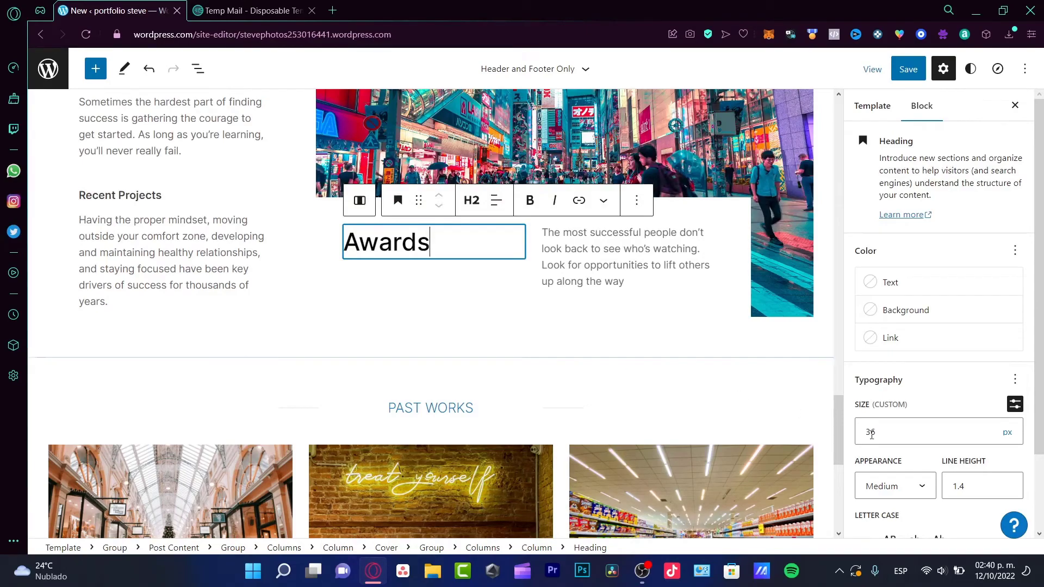
pyautogui.click(824, 354)
# Review the homepage from the recent projects gallery to the footer, including the invalid block under "Let's work together"
pyautogui.scroll(15, 795, 409)
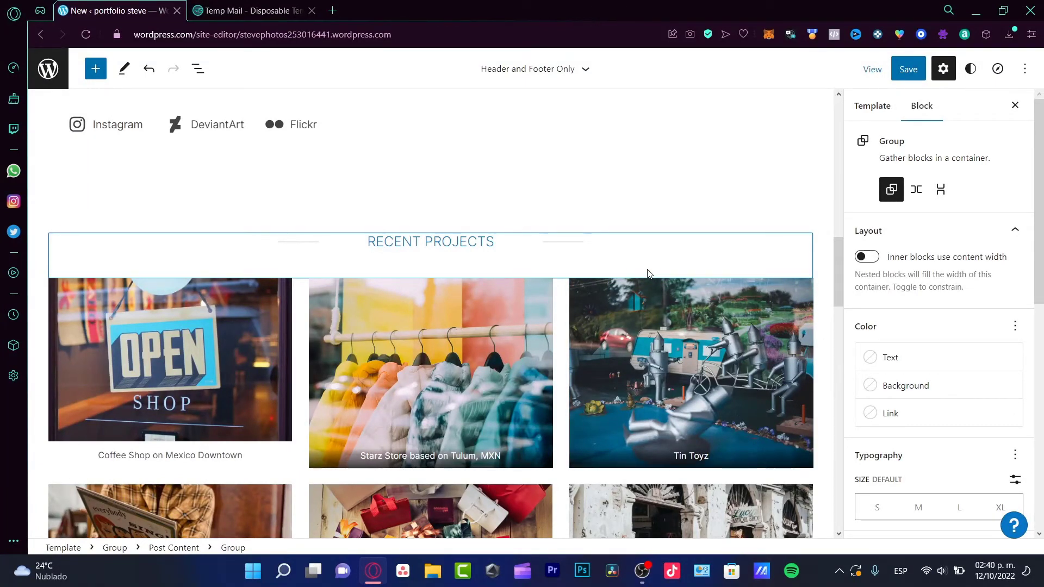
pyautogui.scroll(-10, 647, 273)
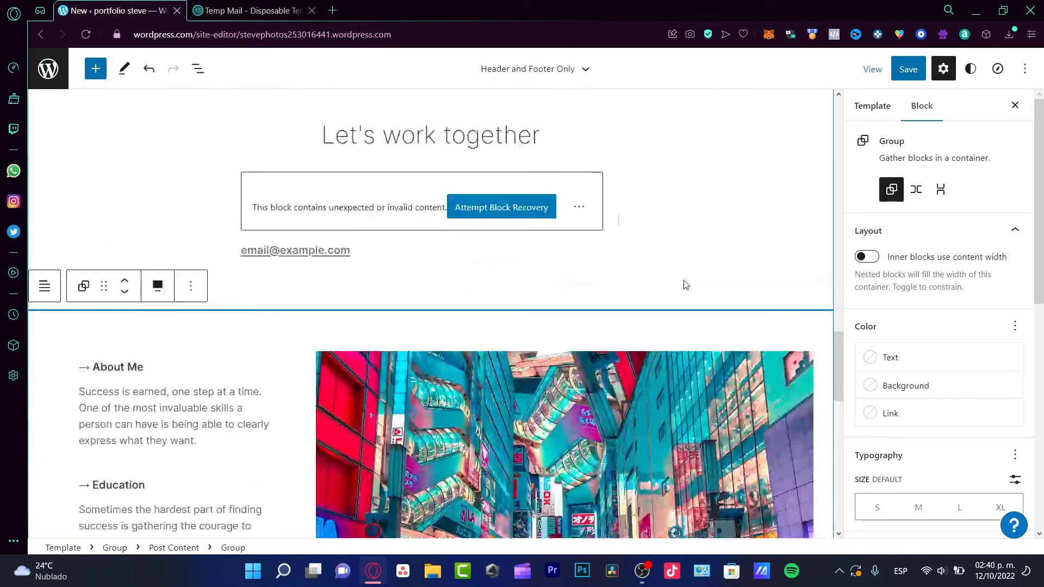
pyautogui.click(586, 211)
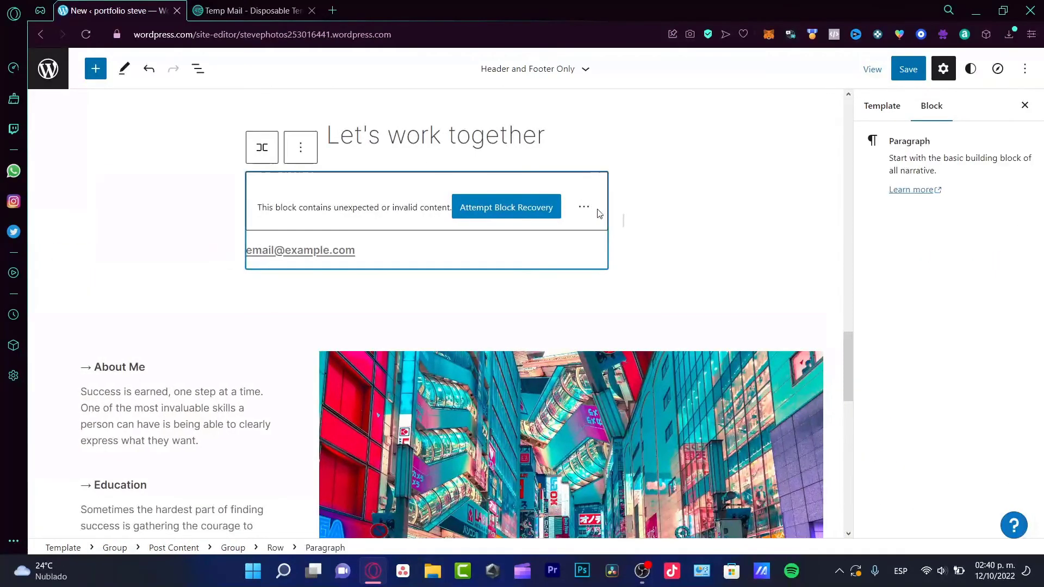
pyautogui.doubleClick(366, 250)
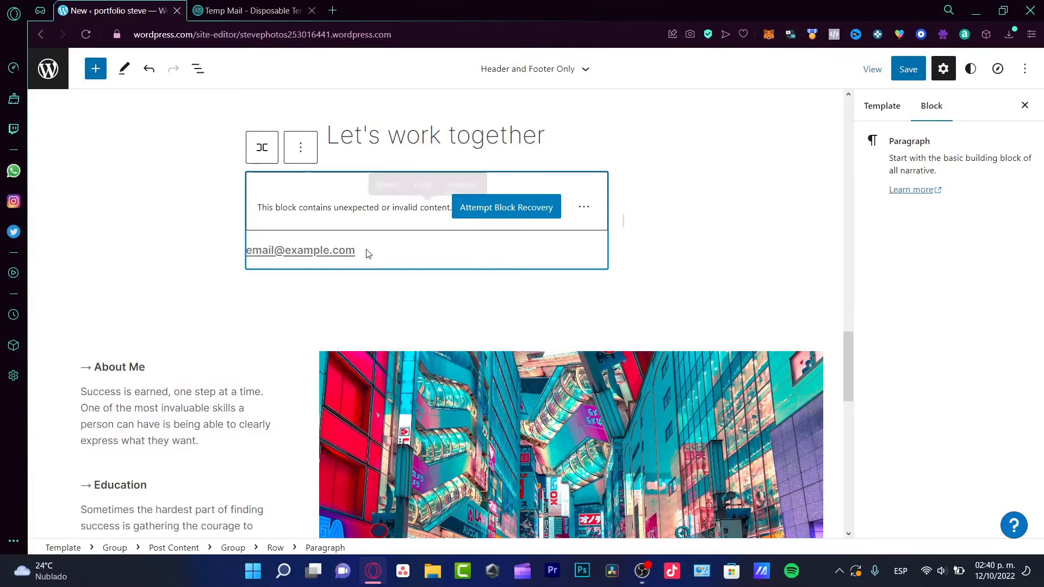
pyautogui.scroll(-4, 797, 297)
pyautogui.scroll(-15, 797, 296)
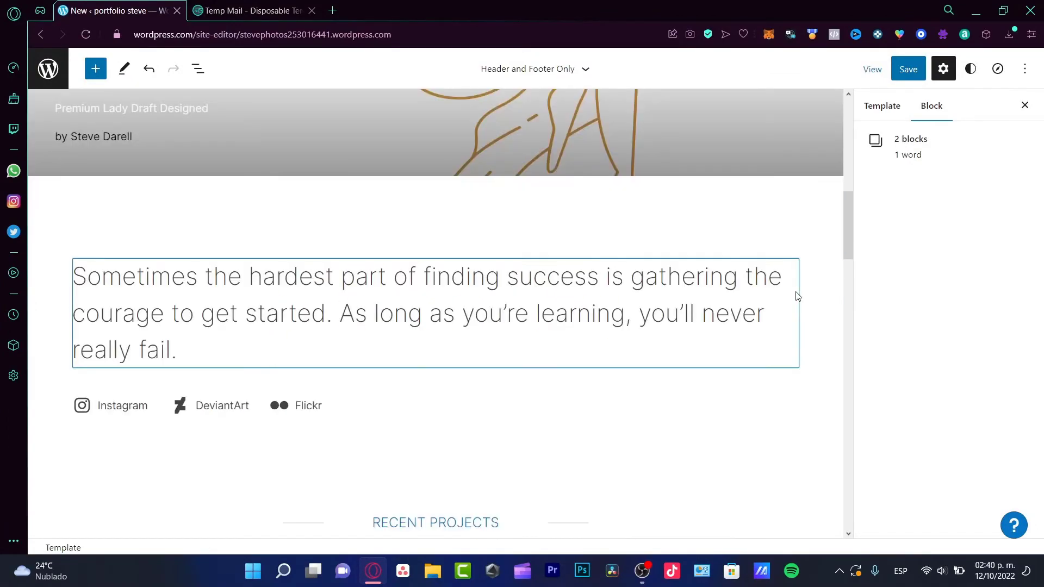
pyautogui.scroll(3, 796, 299)
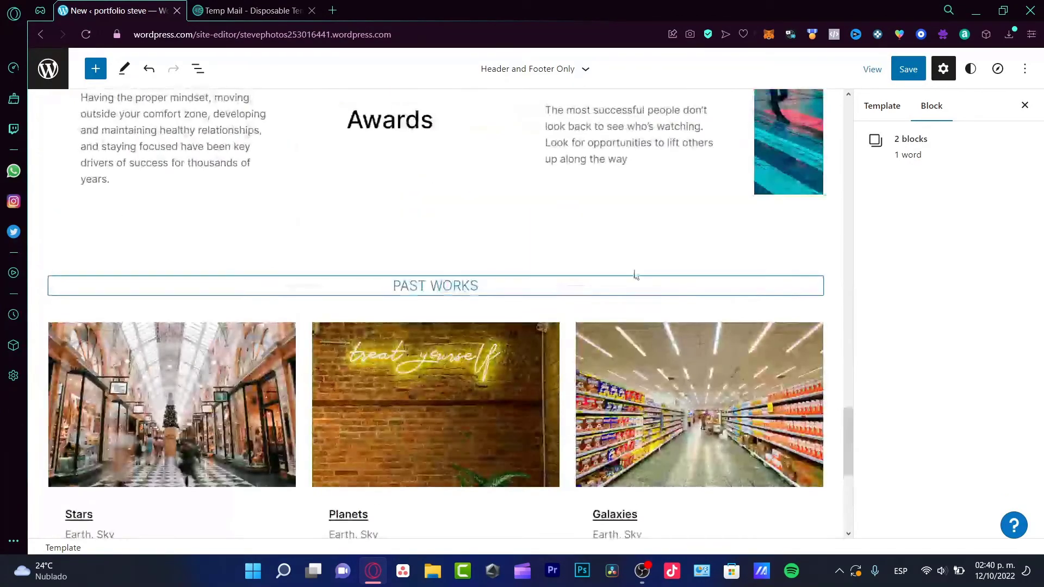
pyautogui.scroll(-3, 580, 245)
pyautogui.scroll(-3, 580, 246)
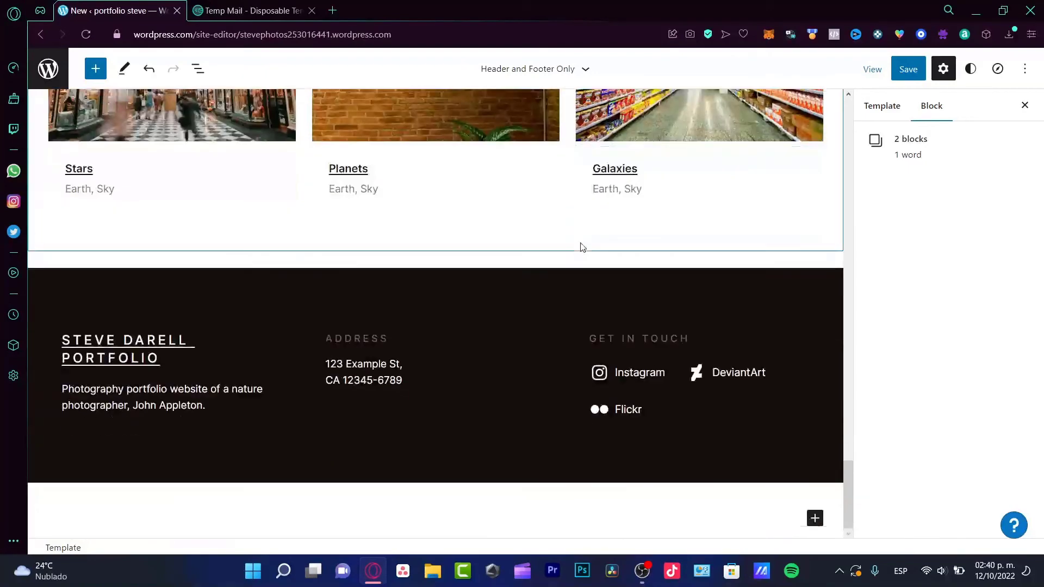
pyautogui.scroll(4, 533, 257)
# Remove the neon sign image above "Planets" in the Past Works section
pyautogui.click(499, 289)
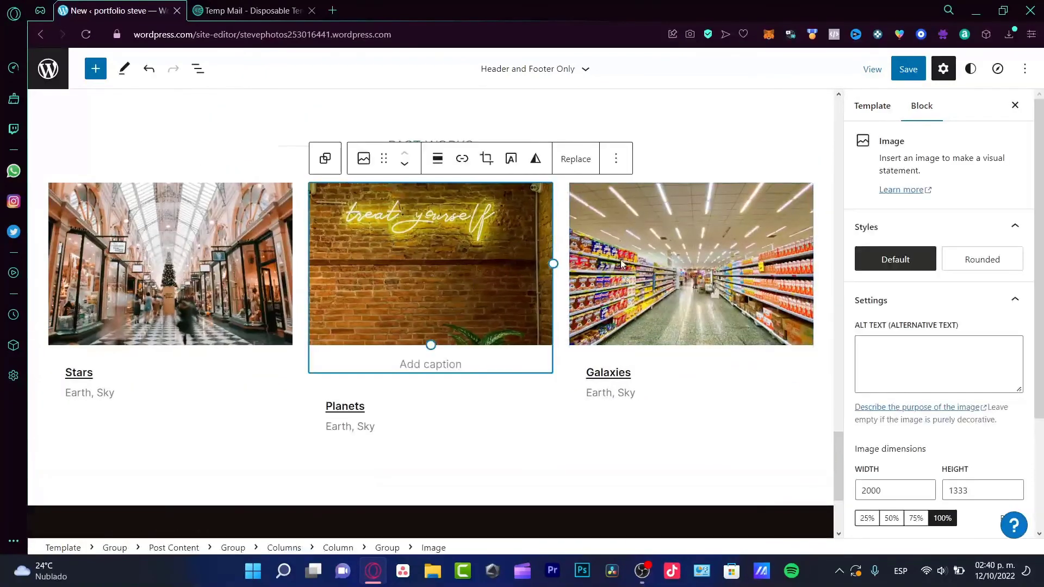
pyautogui.click(616, 158)
pyautogui.click(698, 513)
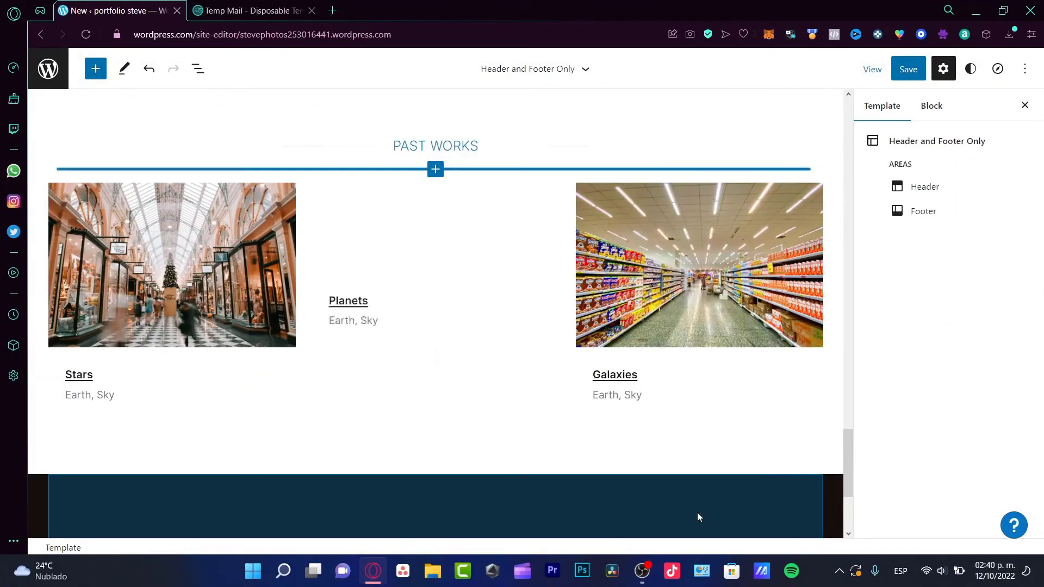
# Remove the middle column with "Planets" from the Past Works section
pyautogui.click(363, 215)
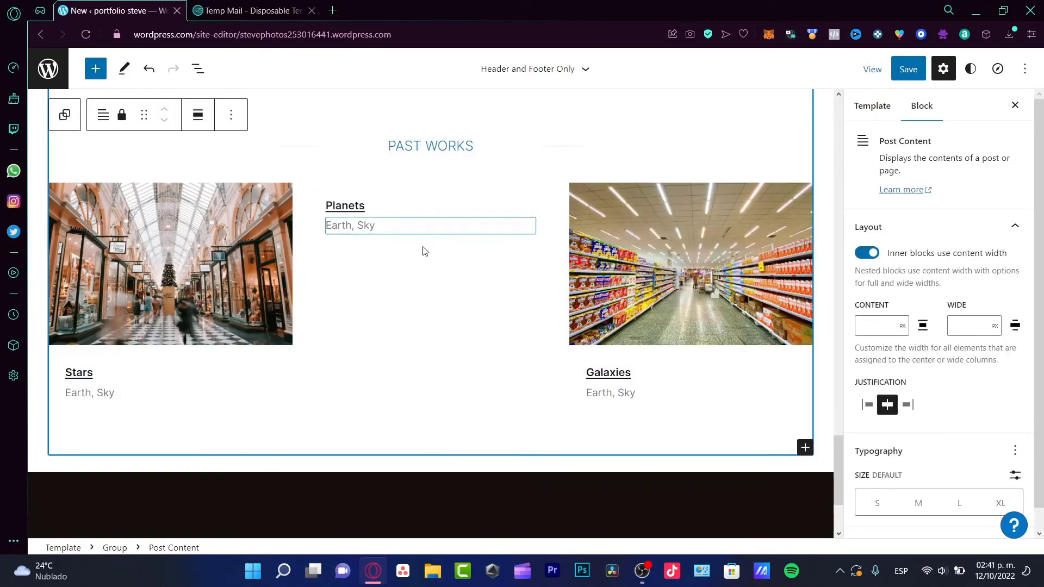
pyautogui.click(417, 273)
pyautogui.click(478, 158)
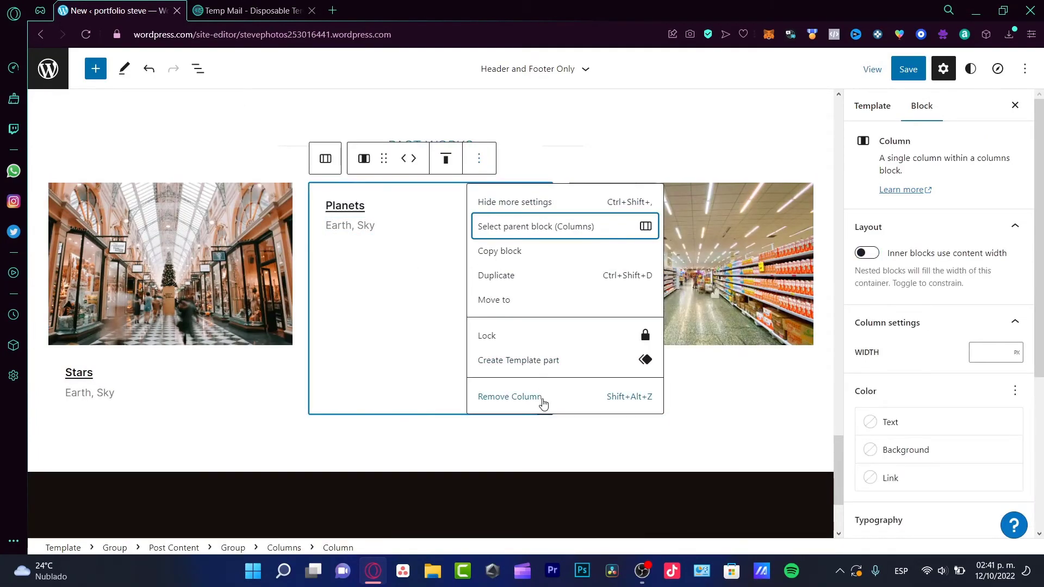
pyautogui.click(538, 403)
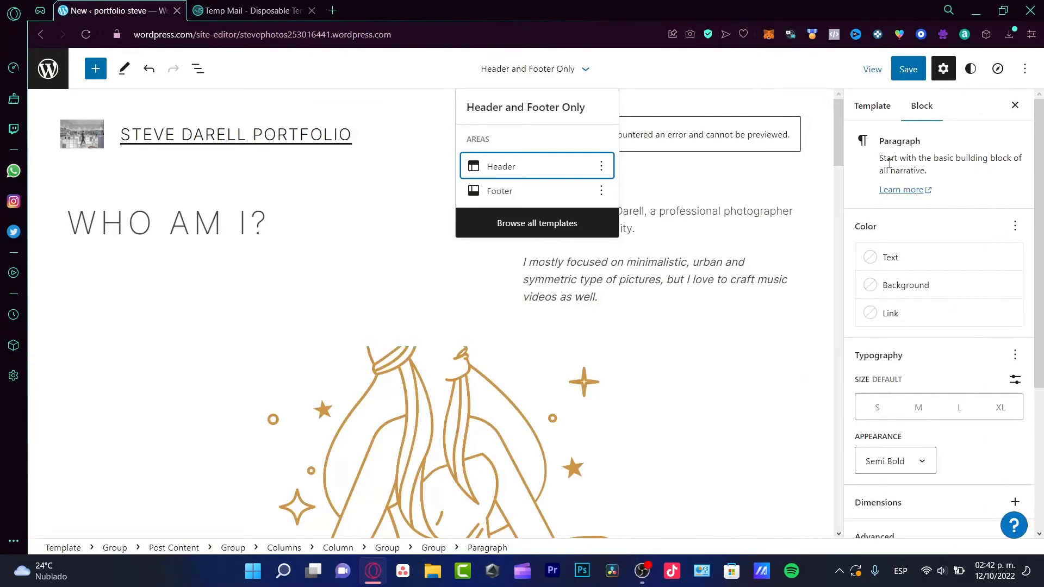
# Review the page down to the footer and save the site title, icon, logo, header and Home page changes
pyautogui.click(908, 69)
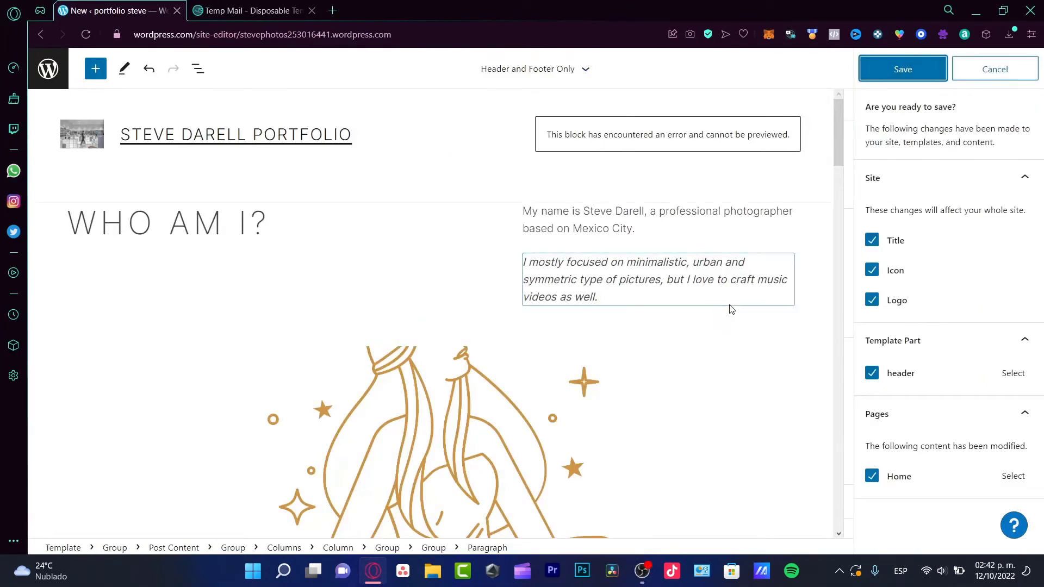
pyautogui.scroll(-20, 750, 169)
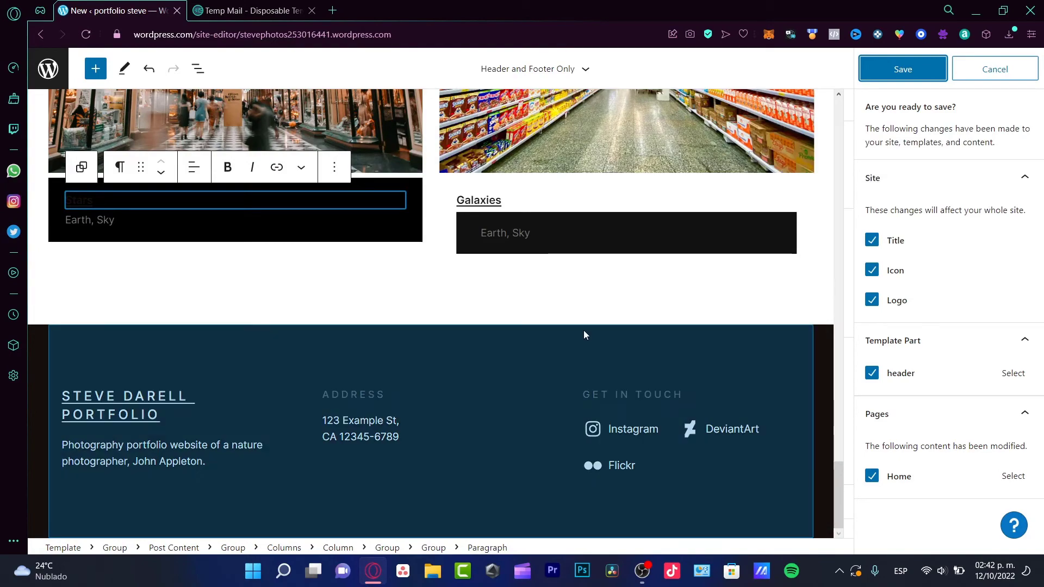
pyautogui.scroll(10, 715, 189)
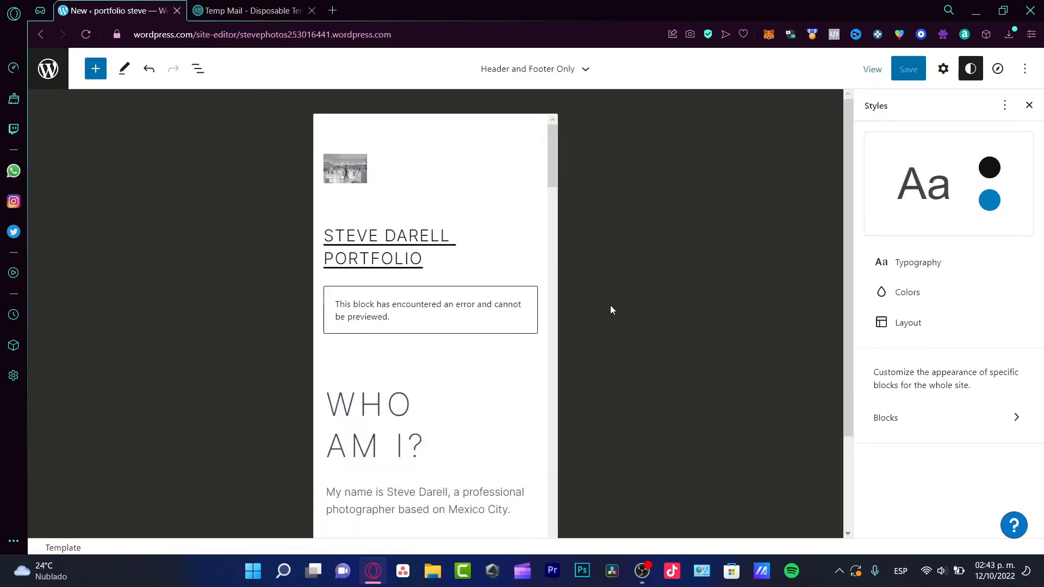
# Try Cabin and settle on Montserrat as the site-wide text font in the typography styles
pyautogui.click(971, 69)
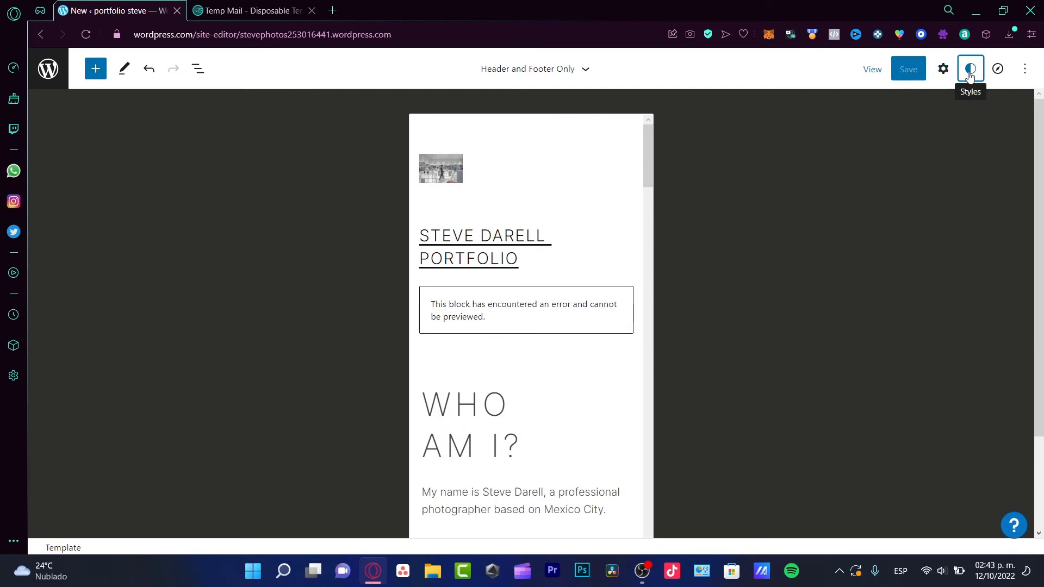
pyautogui.click(971, 71)
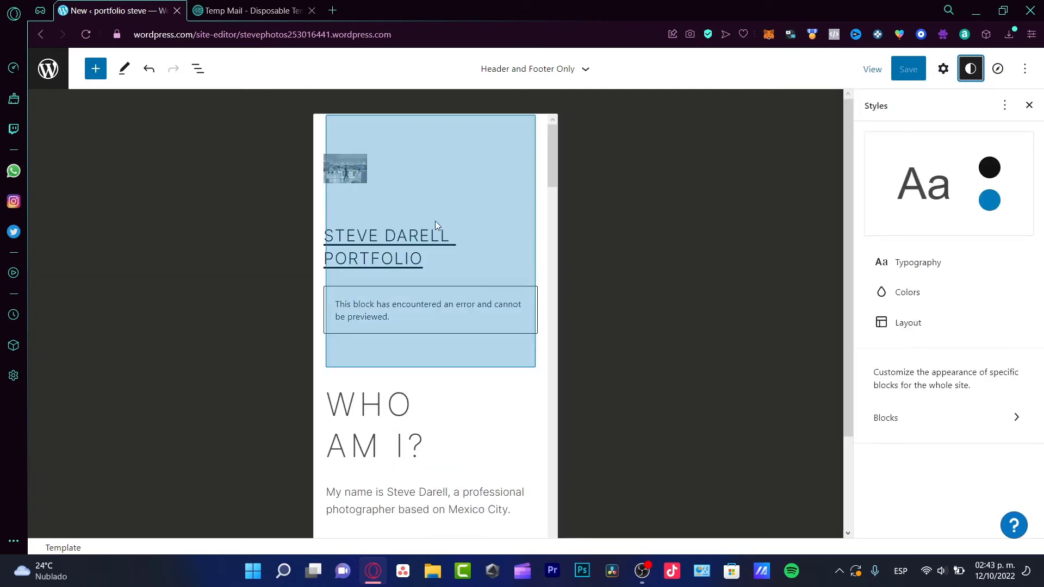
pyautogui.click(415, 260)
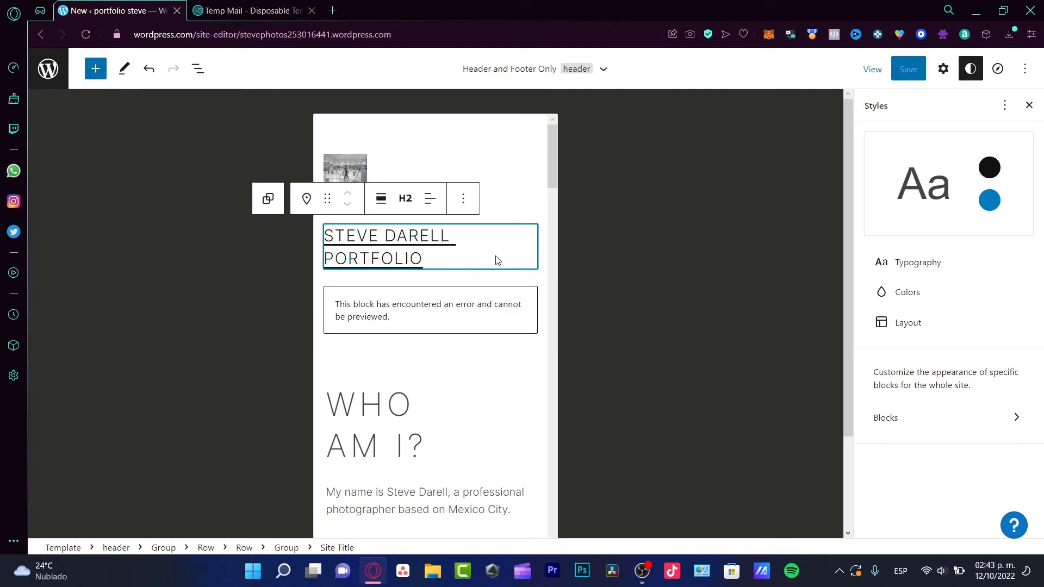
pyautogui.click(907, 262)
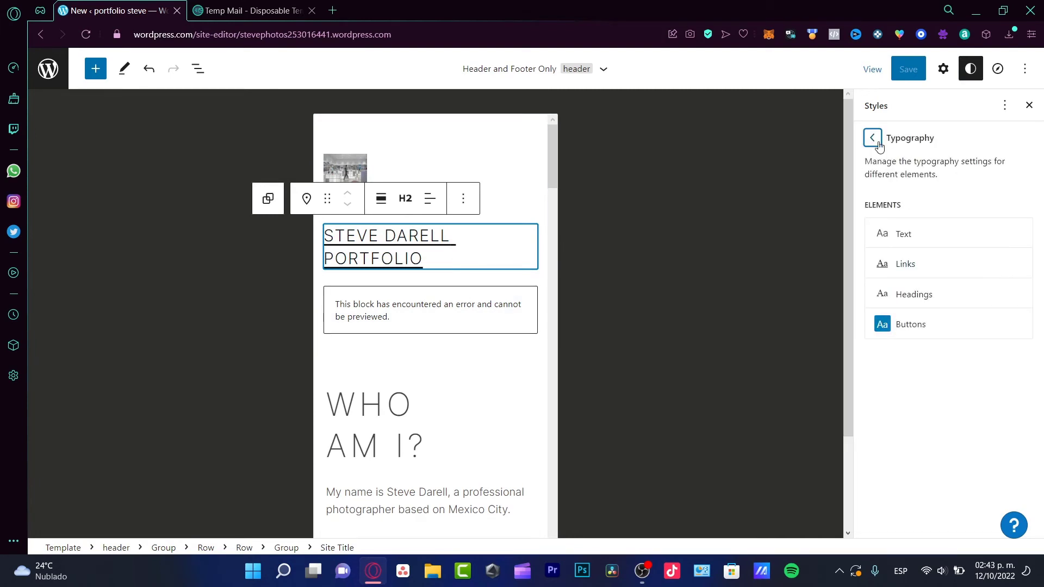
pyautogui.click(931, 235)
pyautogui.click(995, 303)
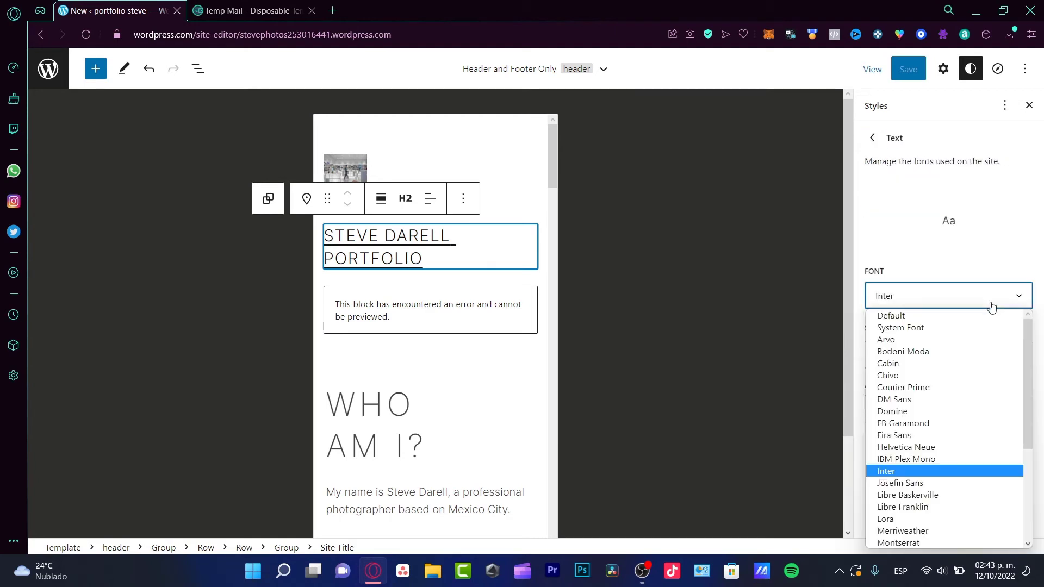
pyautogui.click(964, 373)
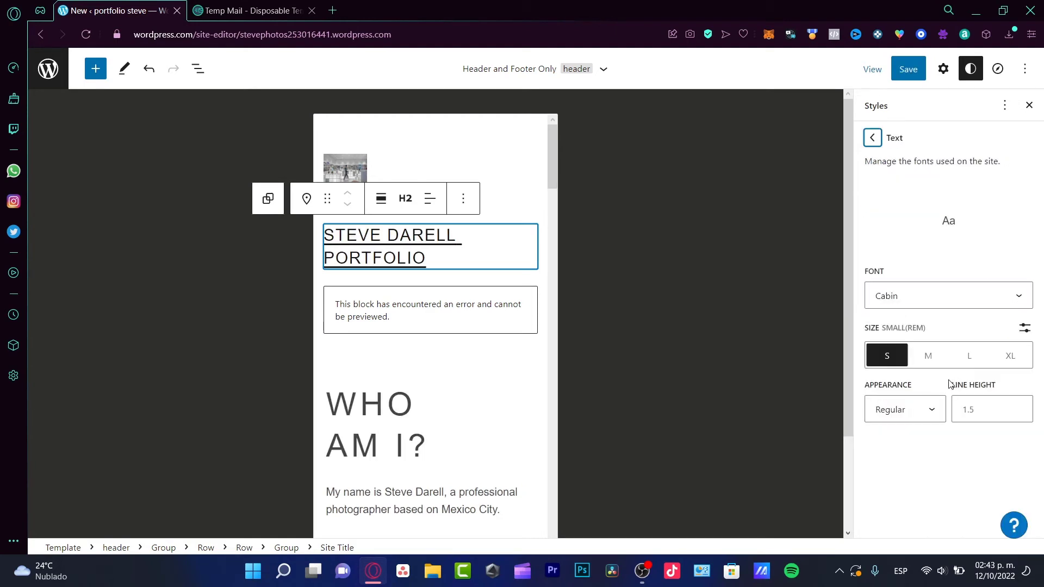
pyautogui.click(1000, 303)
pyautogui.click(932, 374)
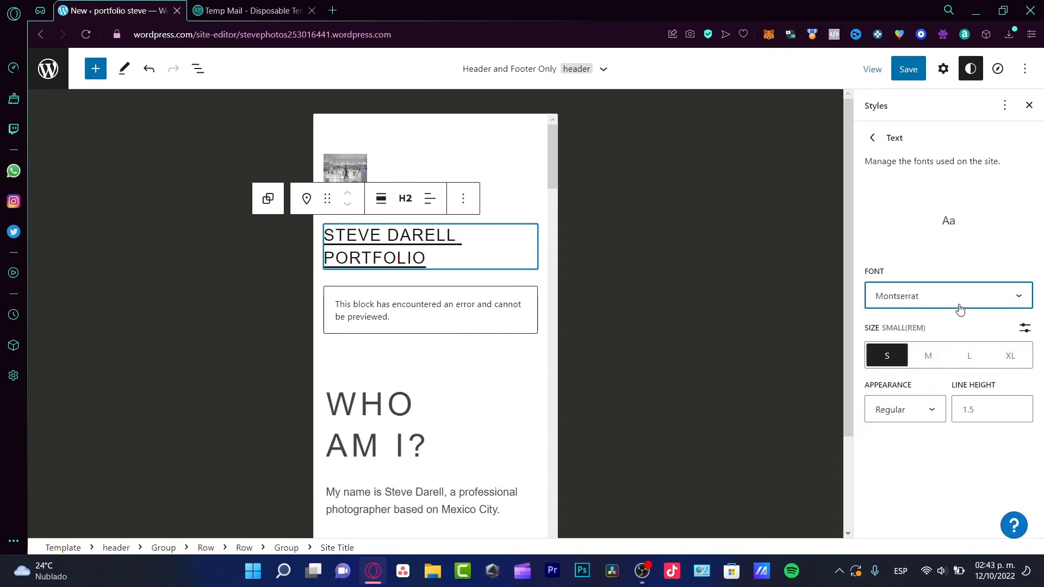
# Switch the site-wide button typography to preset sizes and the Light appearance
pyautogui.click(870, 141)
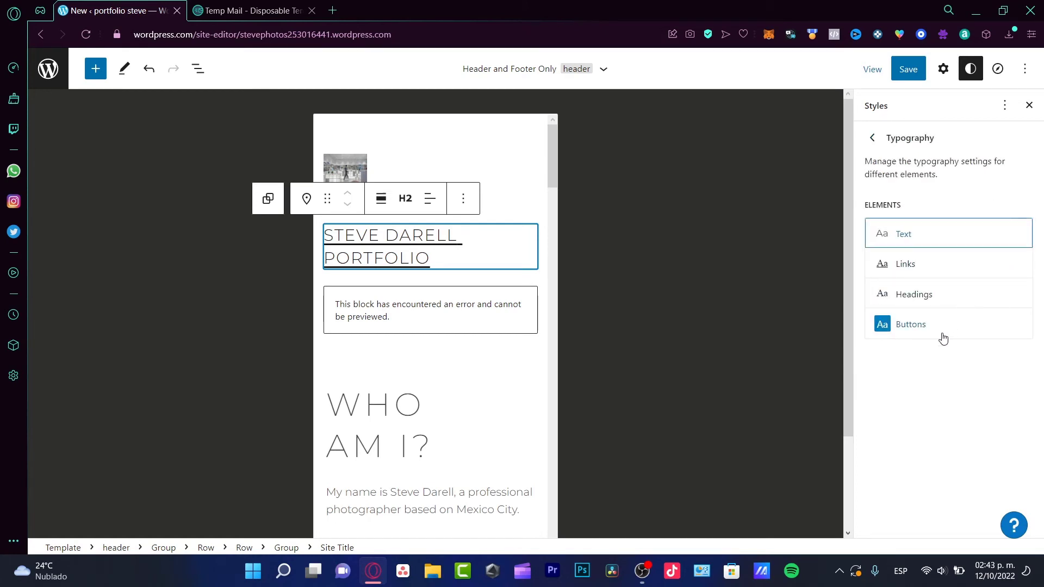
pyautogui.click(920, 329)
pyautogui.scroll(-15, 431, 345)
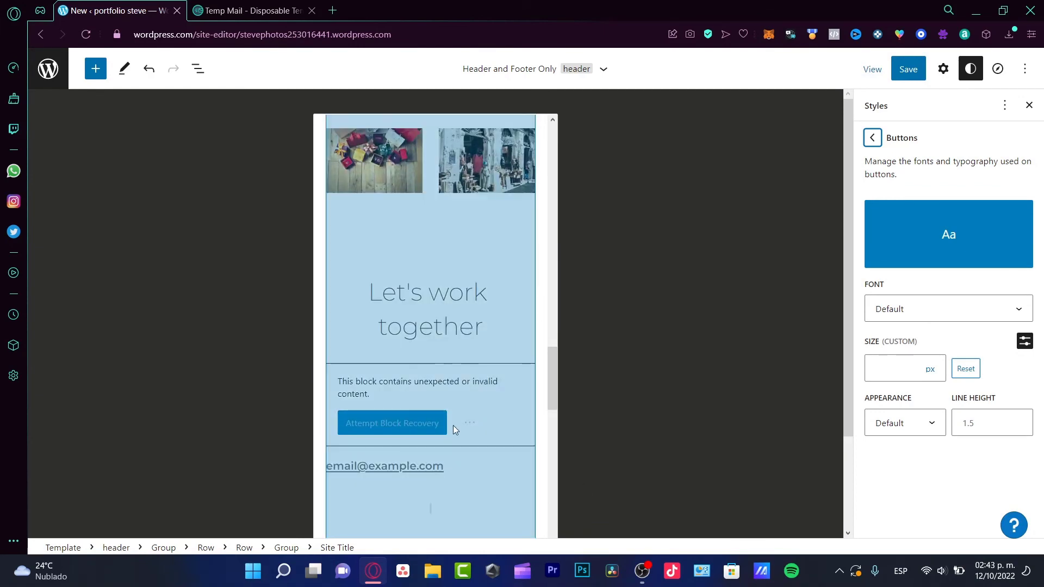
pyautogui.click(453, 426)
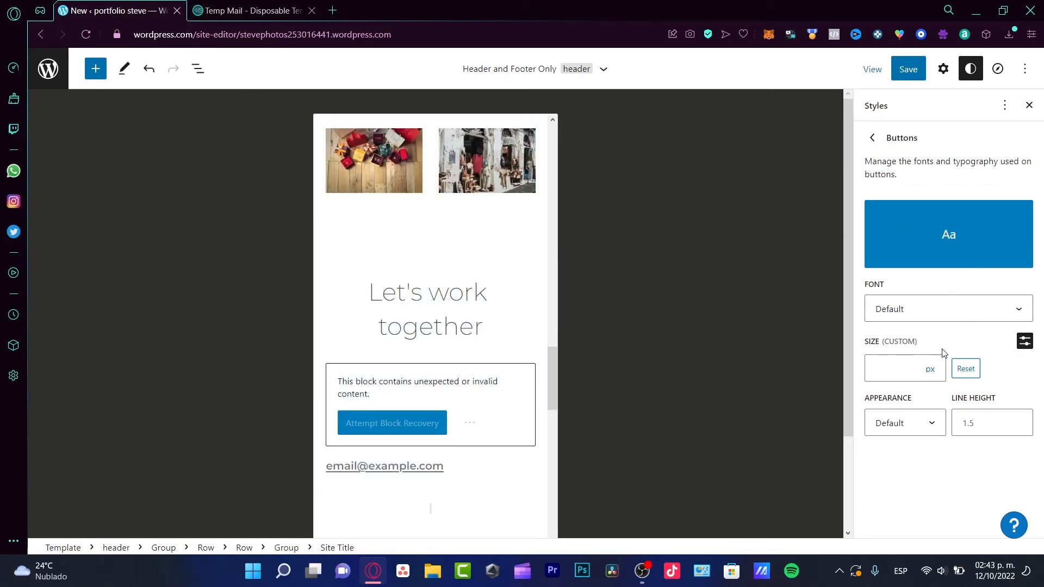
pyautogui.click(1021, 346)
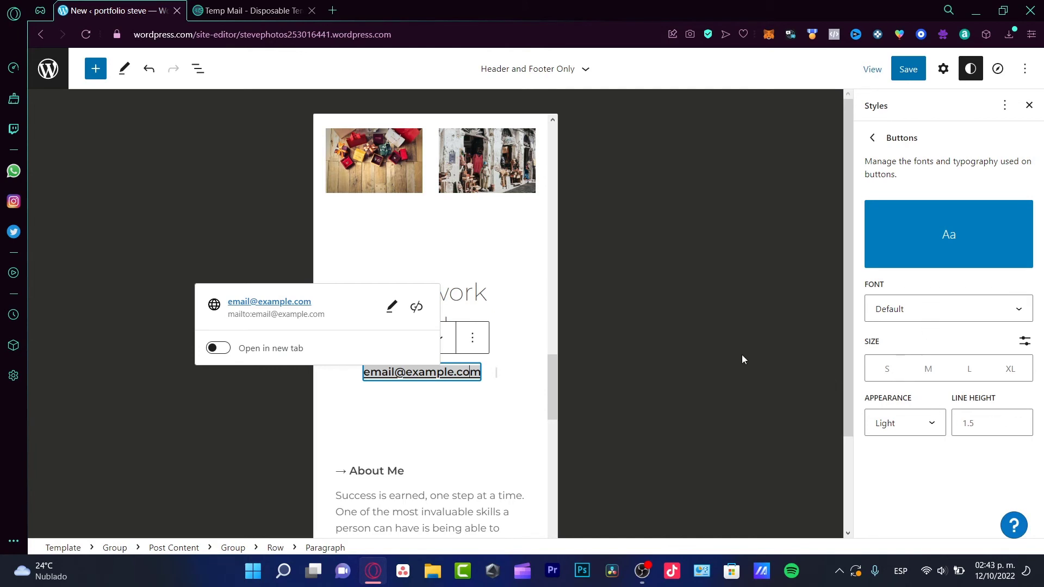
pyautogui.click(473, 337)
pyautogui.click(542, 348)
pyautogui.click(487, 340)
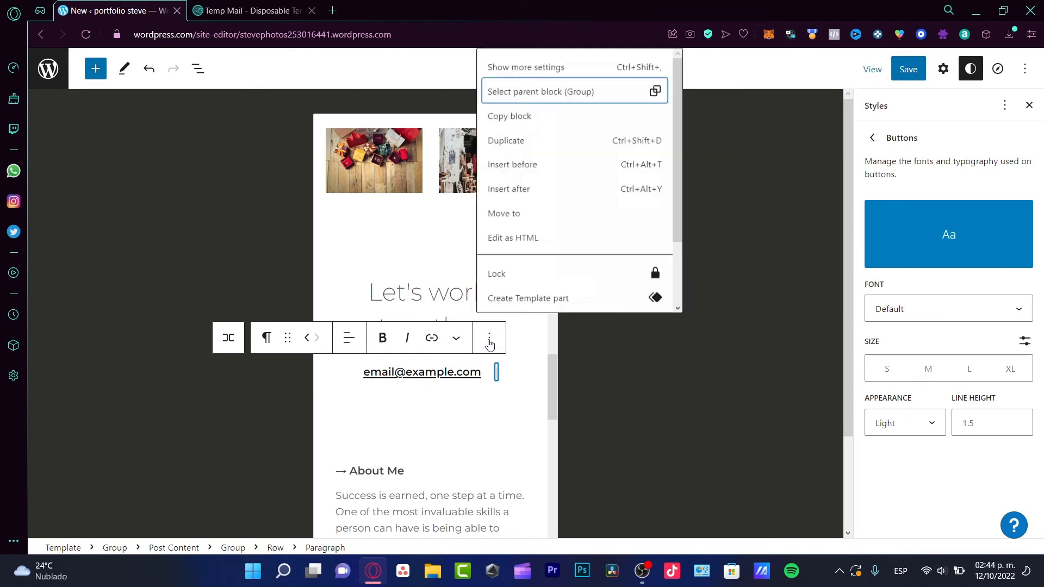
pyautogui.click(486, 345)
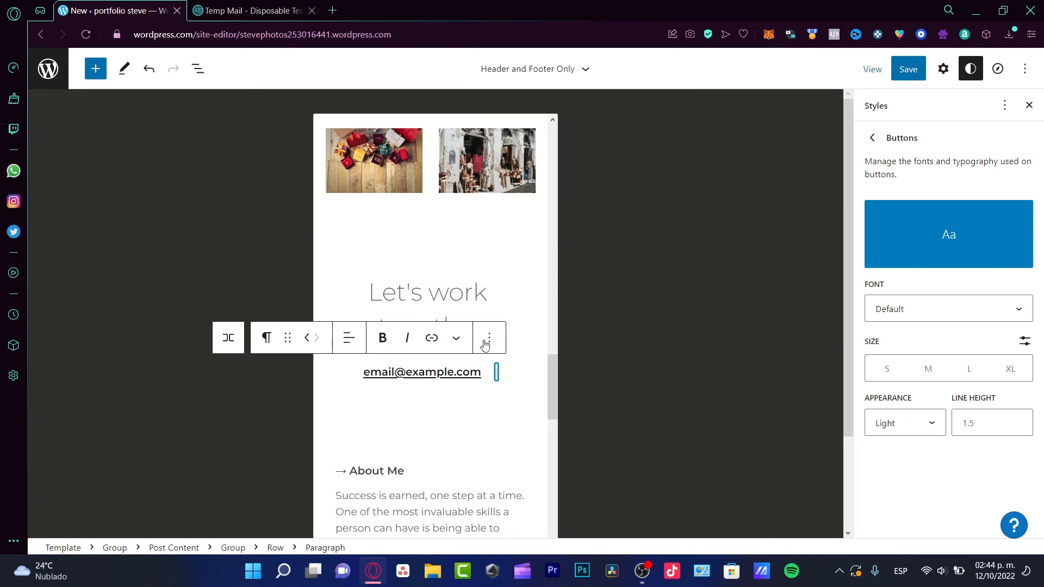
# Try Primary 007CBA and Foreground 444444 as the site-wide background colour, settle on light grey and save the site
pyautogui.click(871, 139)
pyautogui.click(872, 138)
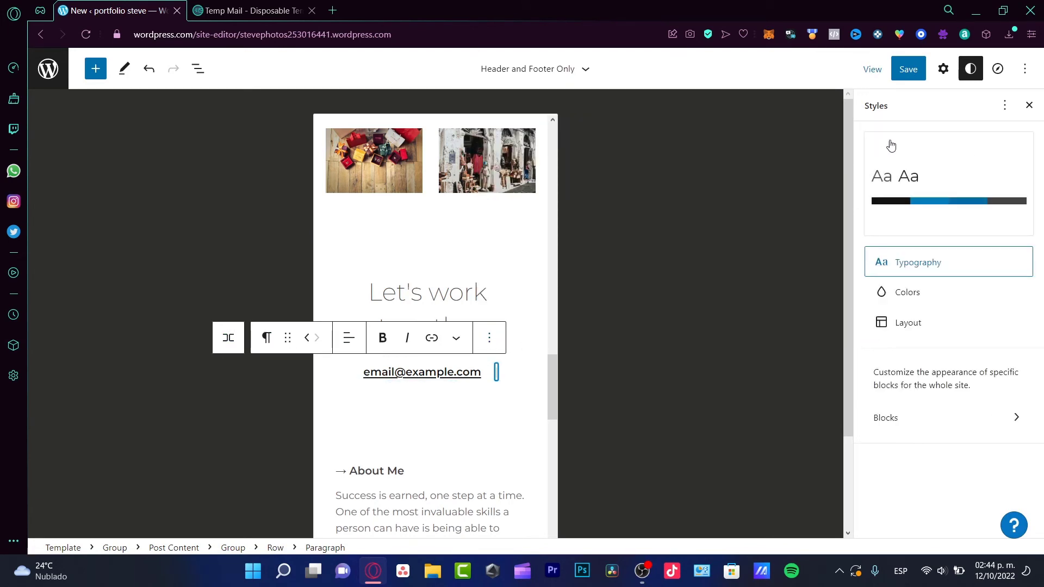
pyautogui.click(933, 295)
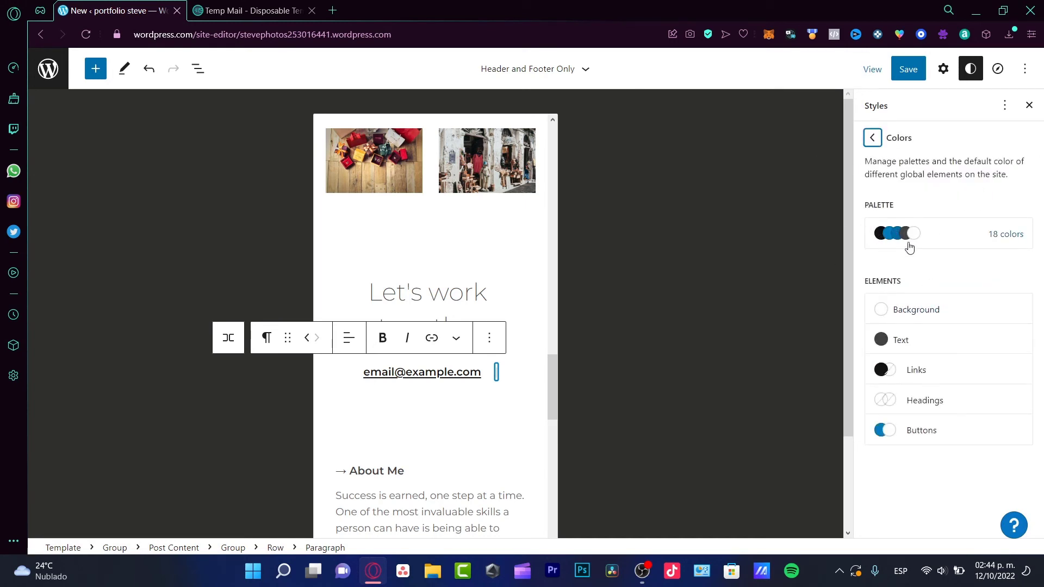
pyautogui.scroll(-12, 498, 325)
pyautogui.scroll(20, 501, 331)
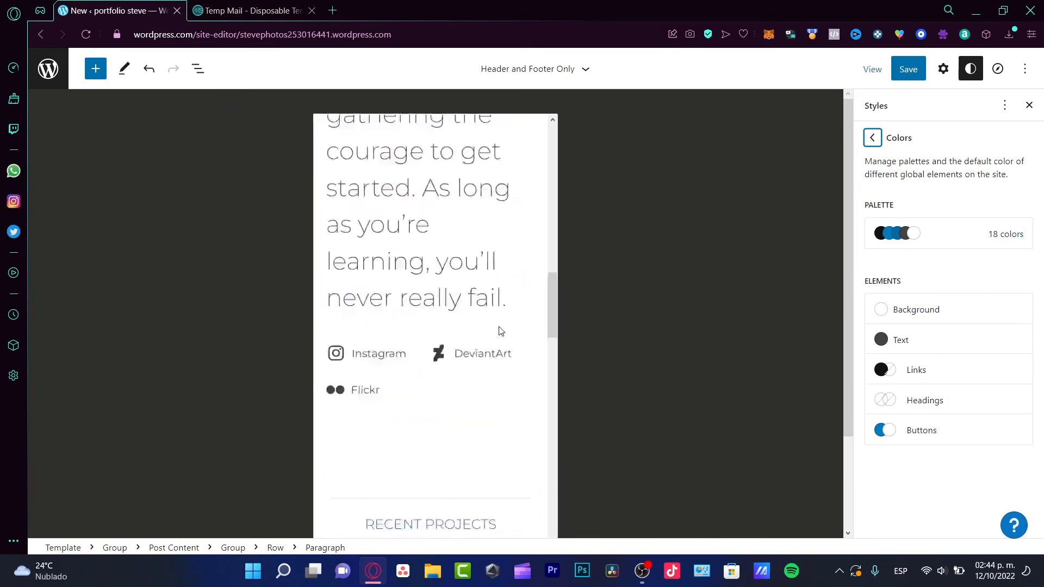
pyautogui.click(878, 308)
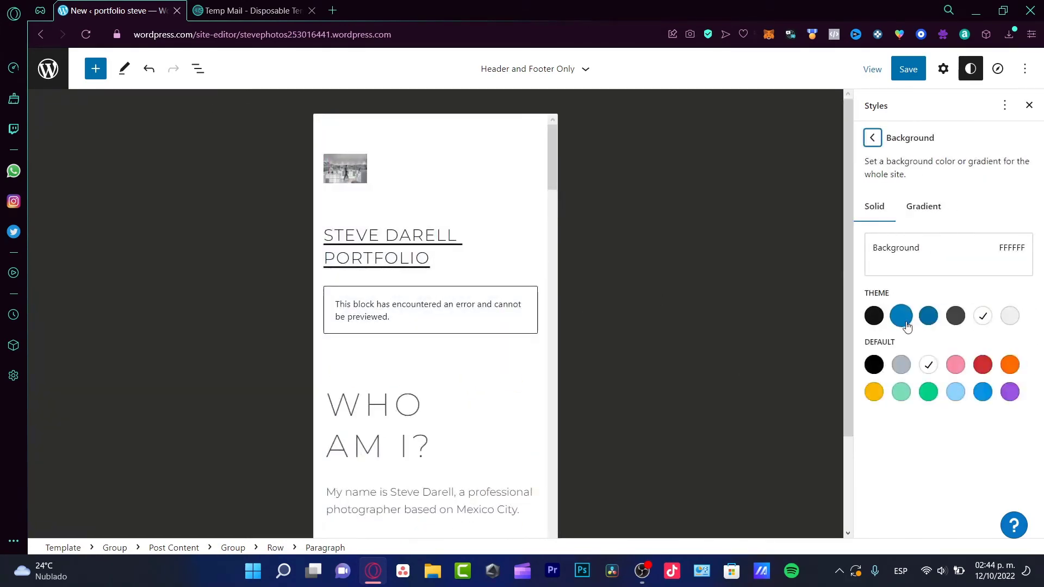
pyautogui.click(911, 319)
pyautogui.scroll(-12, 481, 345)
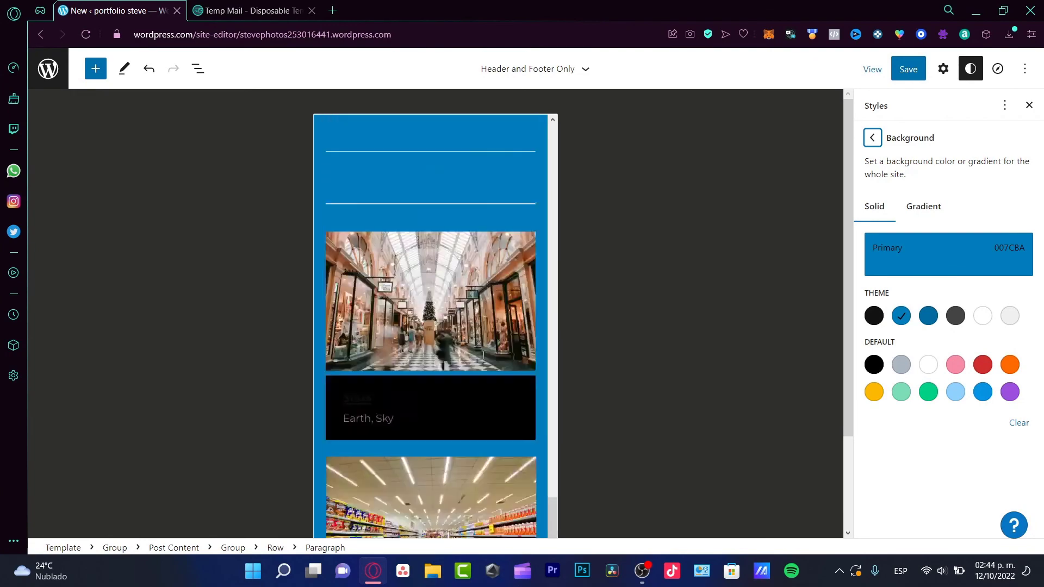
pyautogui.scroll(20, 480, 351)
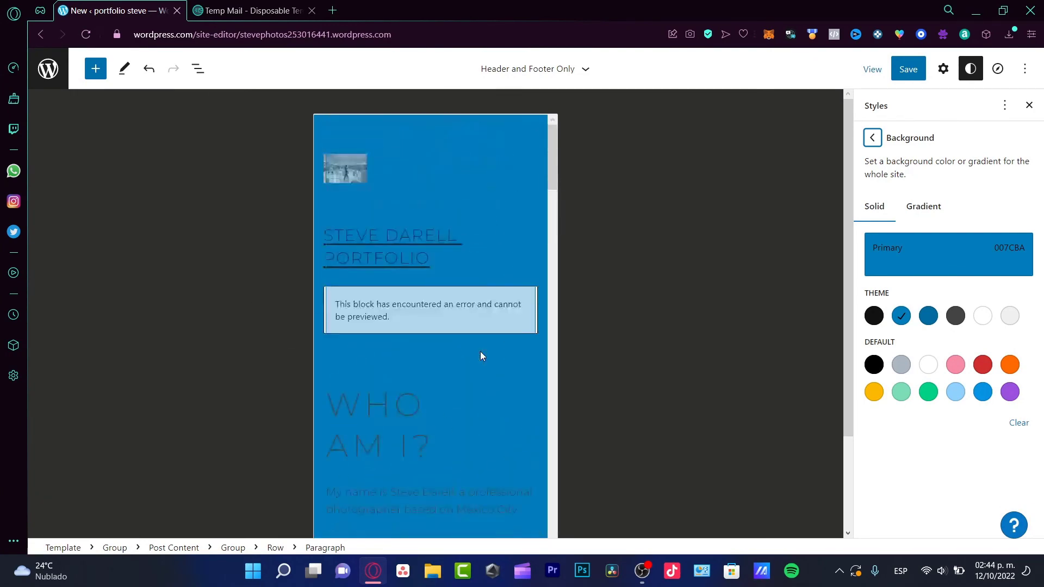
pyautogui.scroll(10, 494, 424)
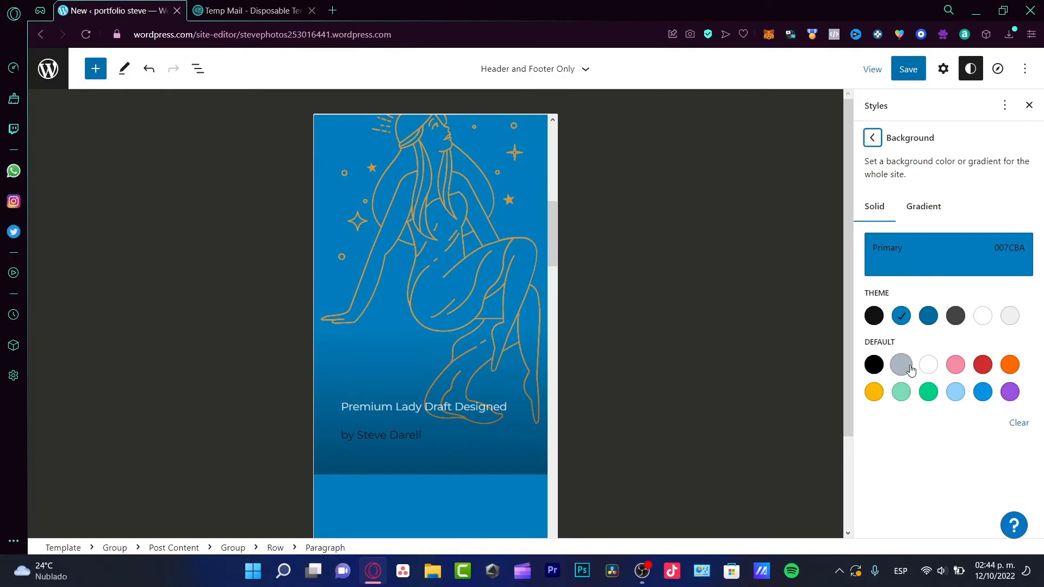
pyautogui.click(956, 316)
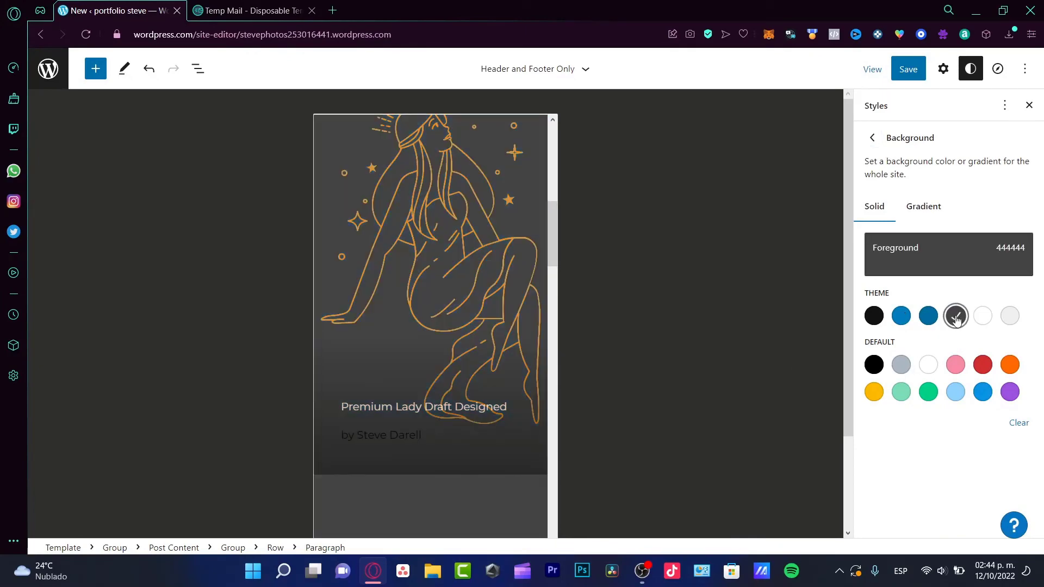
pyautogui.scroll(-15, 409, 338)
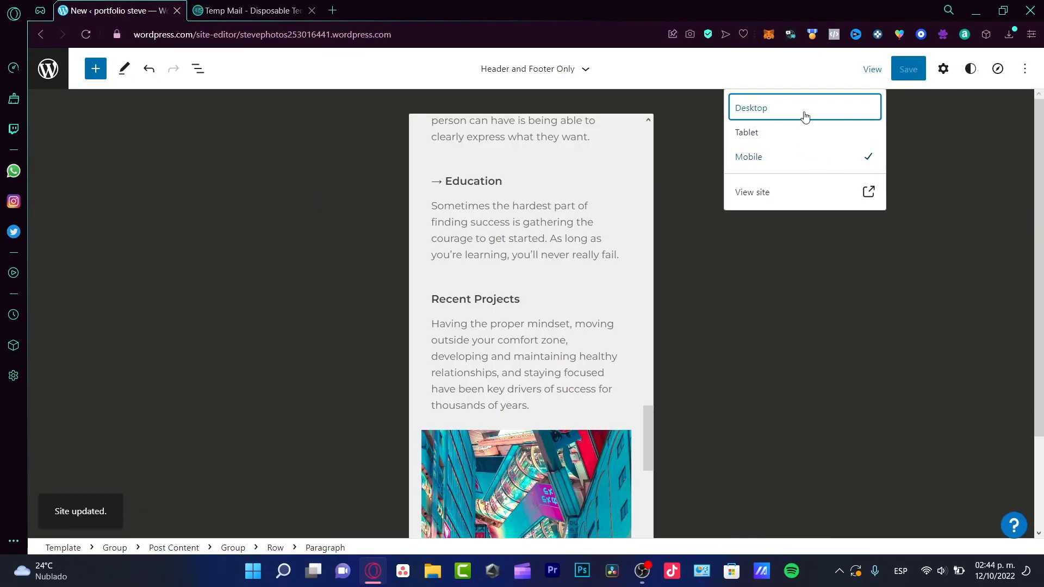
# Switch the editor preview from mobile to Desktop and return to the start of the homepage
pyautogui.click(804, 109)
pyautogui.scroll(15, 995, 284)
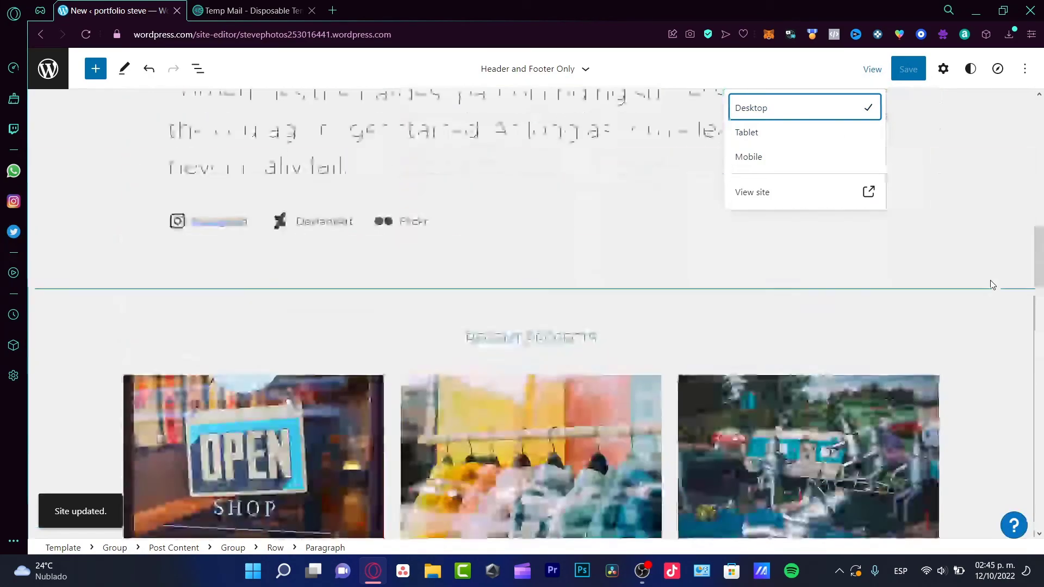
pyautogui.click(990, 285)
# Open the actual site in a new tab and review the homepage from the header to Past Works
pyautogui.click(873, 69)
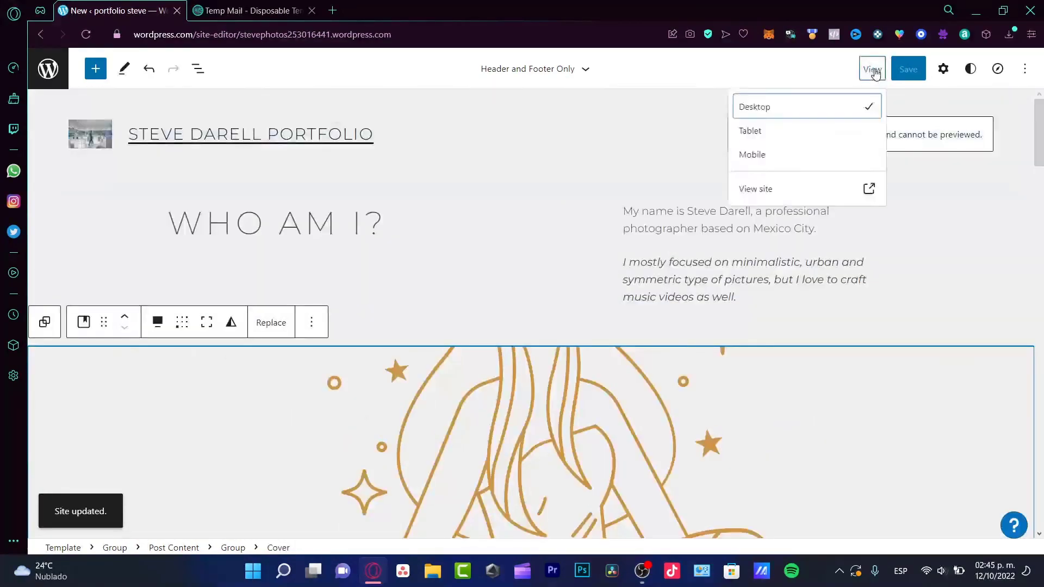
pyautogui.click(844, 191)
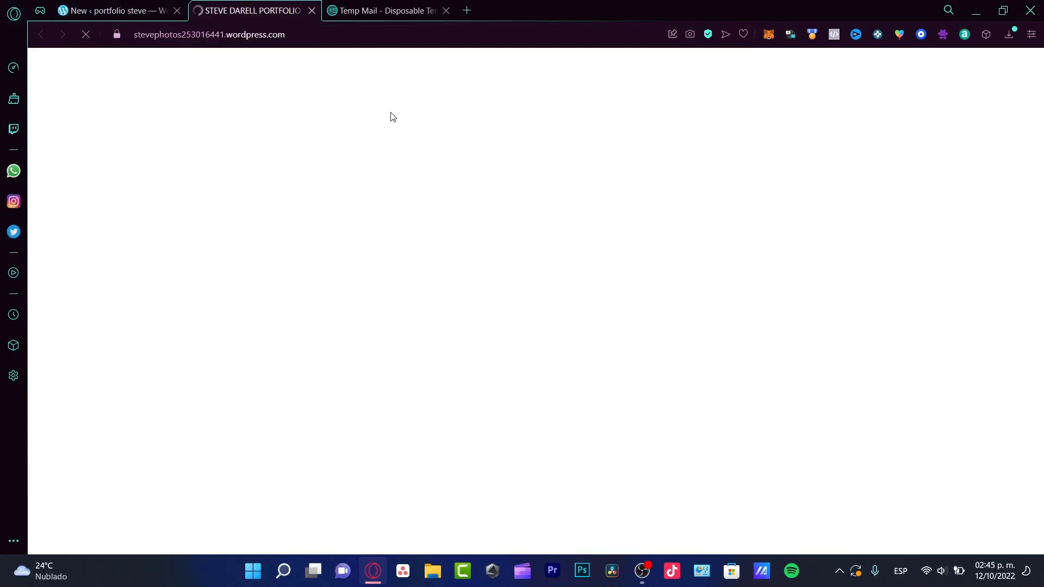
pyautogui.scroll(-20, 640, 189)
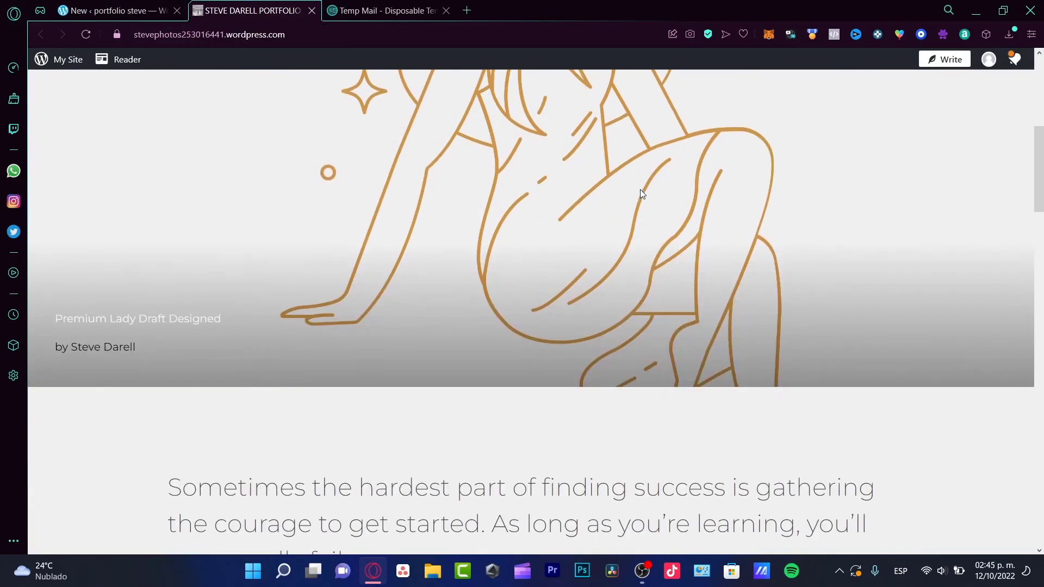
pyautogui.scroll(-5, 643, 194)
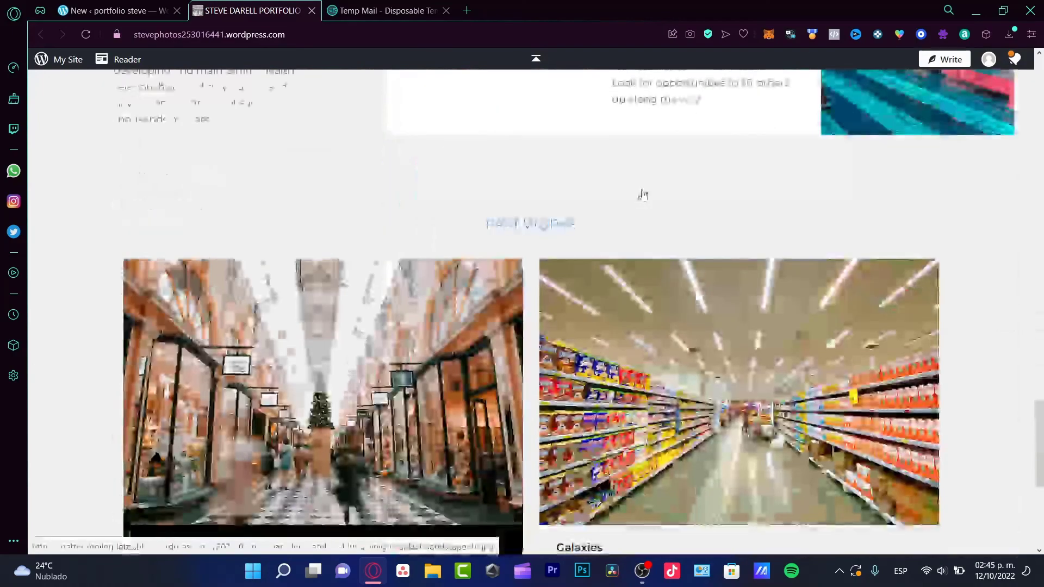
pyautogui.scroll(20, 643, 194)
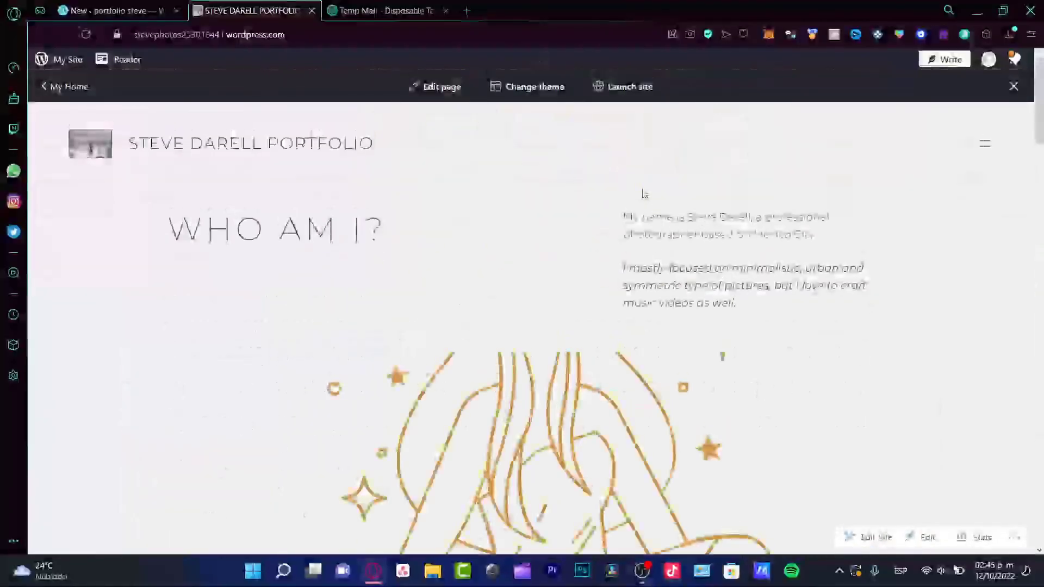
pyautogui.click(646, 88)
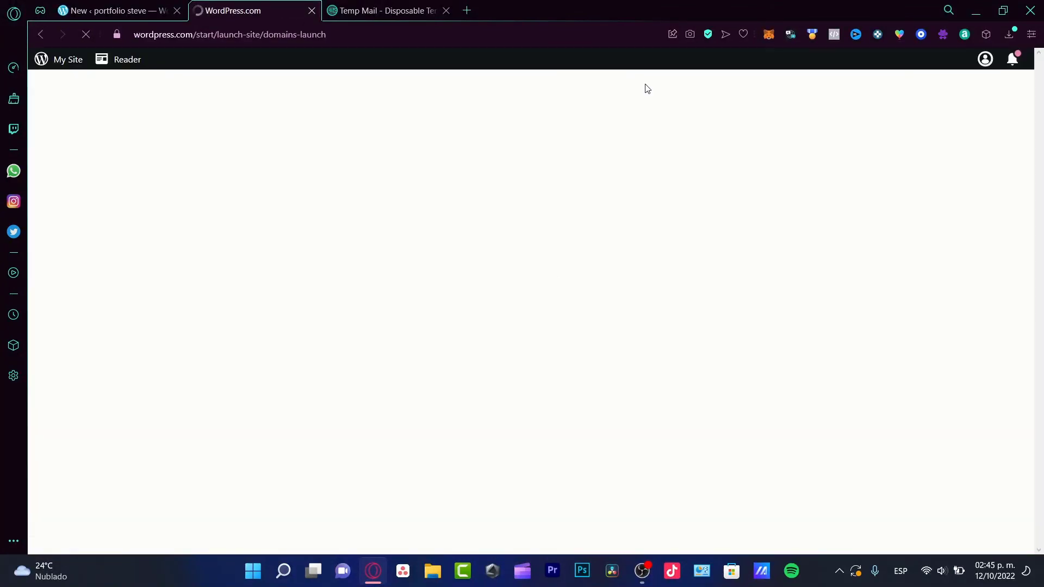
pyautogui.click(987, 59)
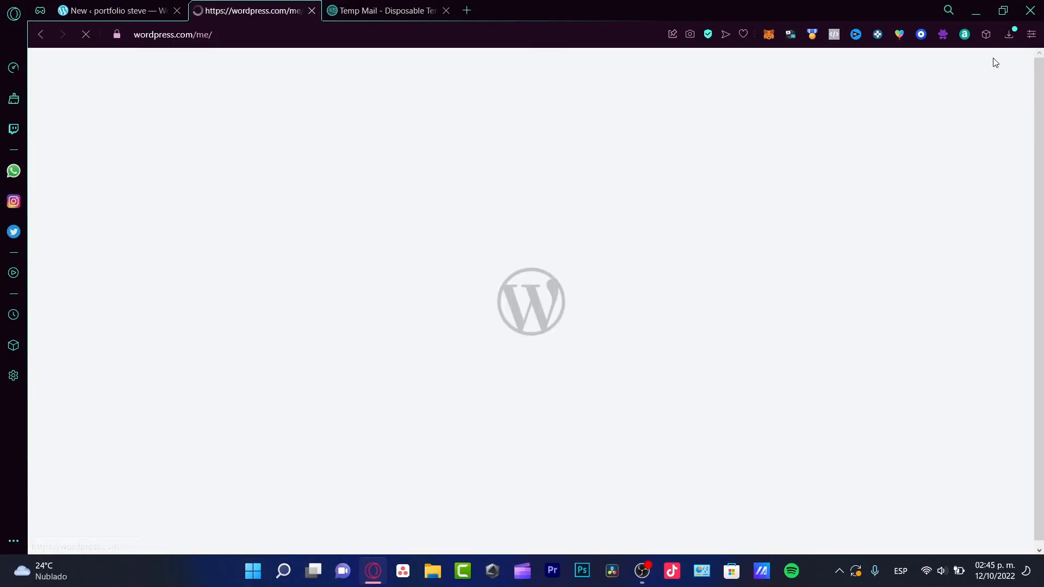
pyautogui.click(949, 60)
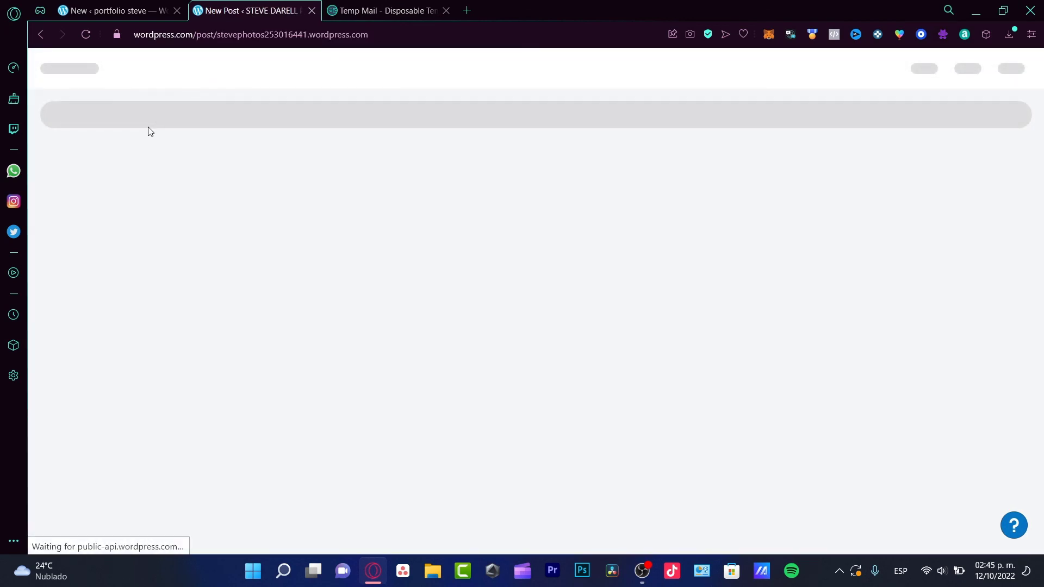
# Exit the site editor to the site's My Home dashboard and start the site launch from the setup checklist
pyautogui.click(163, 11)
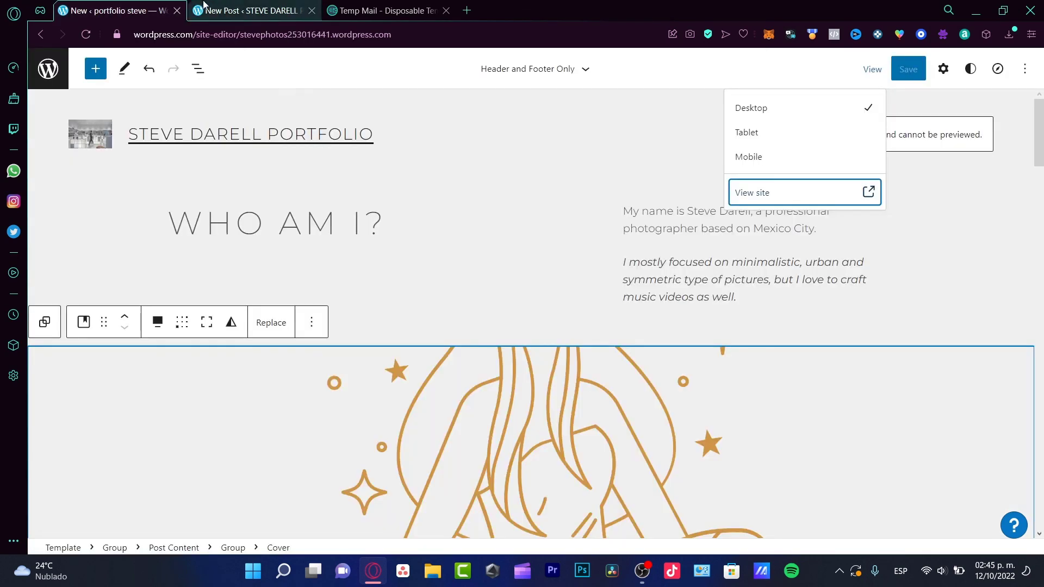
pyautogui.click(204, 7)
pyautogui.click(127, 8)
pyautogui.click(59, 80)
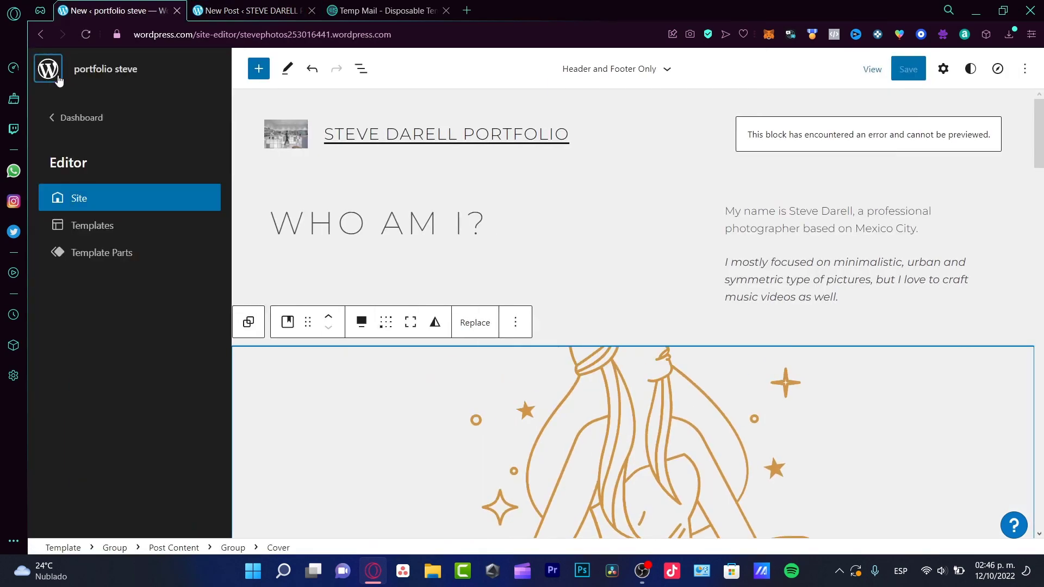
pyautogui.click(74, 117)
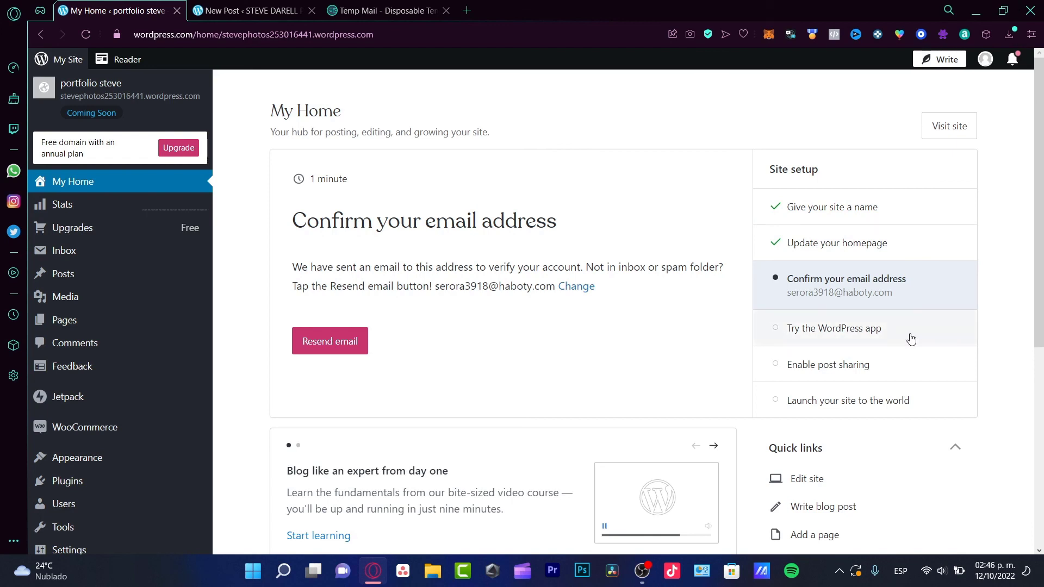
pyautogui.click(910, 412)
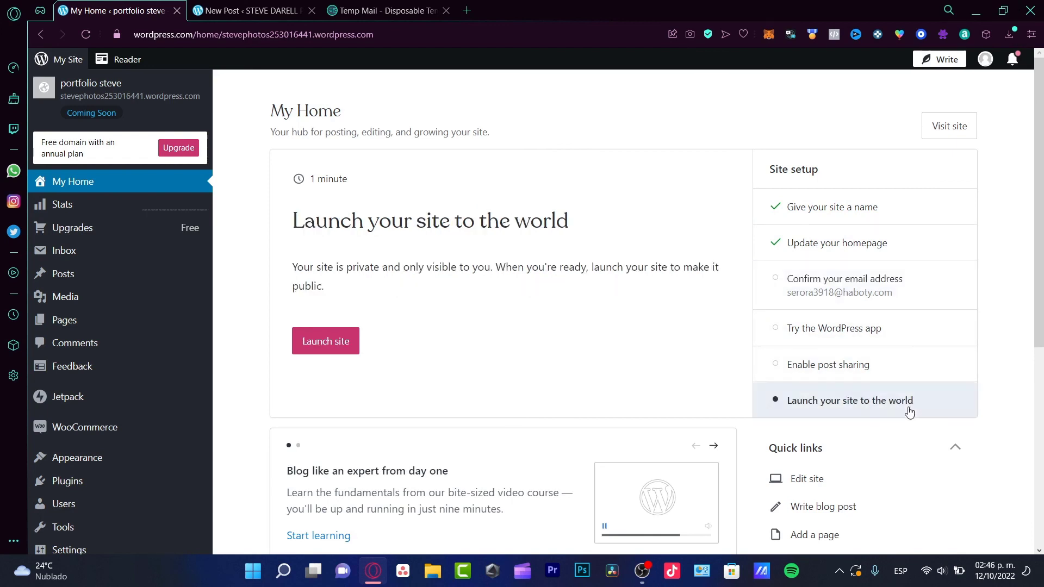
pyautogui.click(342, 346)
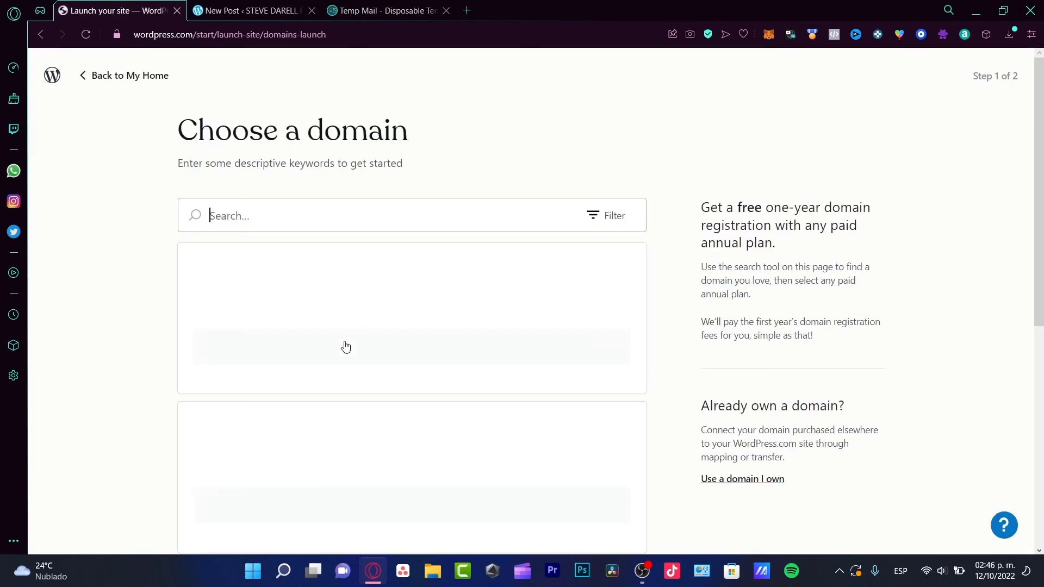